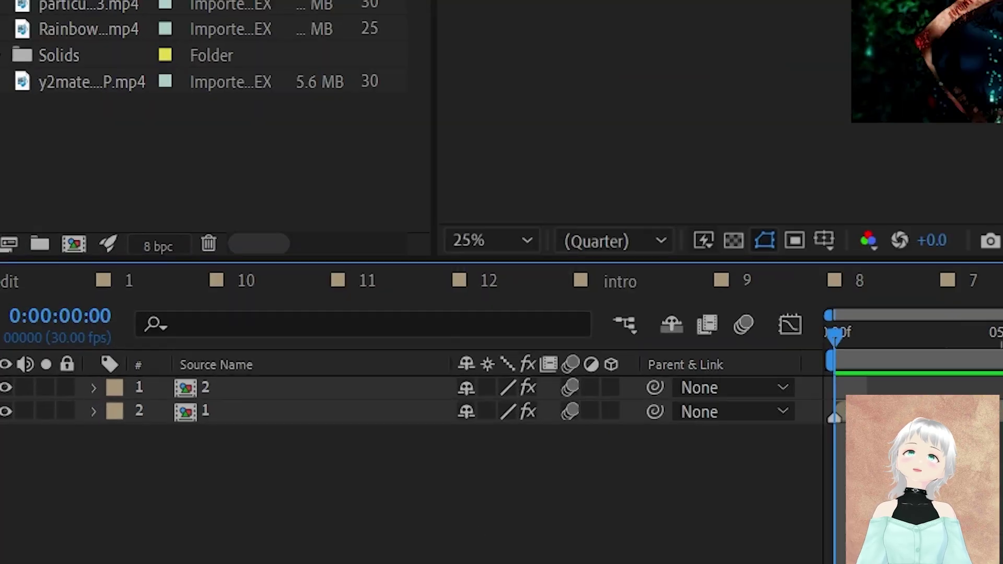
Step: Select clip layers 1 and 2 together in the Comp 1 timeline
{"action": "left_click", "coordinate": [248, 418]}
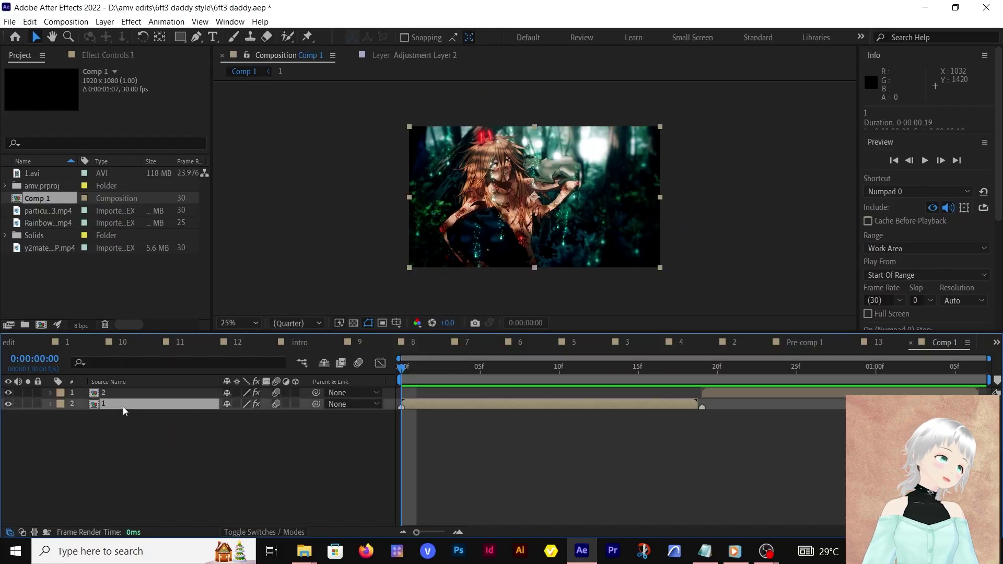
{"action": "left_click", "coordinate": [121, 392], "text": "shift"}
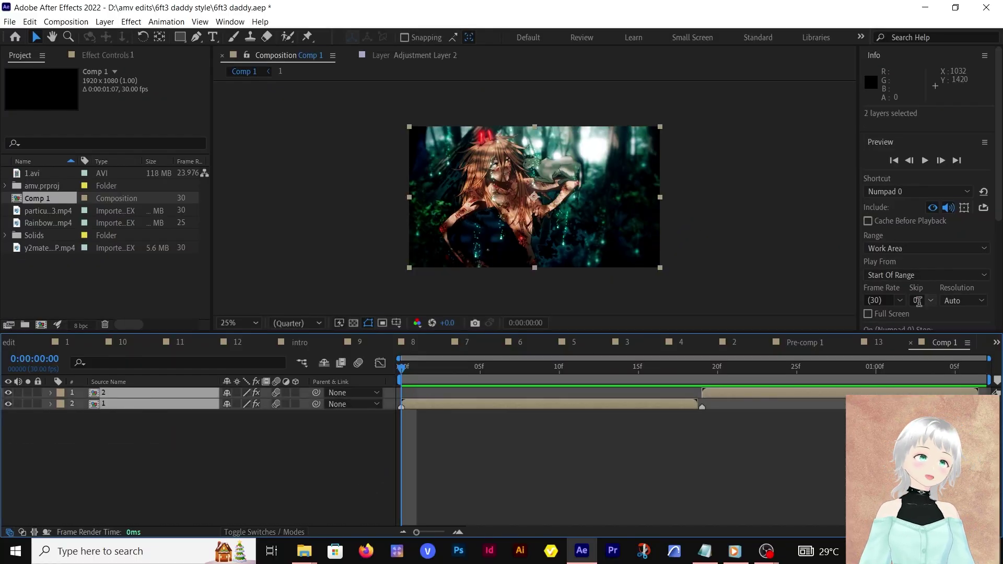
Step: Use AutoNulls to give each clip a chain of three parented nulls
{"action": "scroll", "coordinate": [919, 219], "scroll_direction": "down", "scroll_amount": 5}
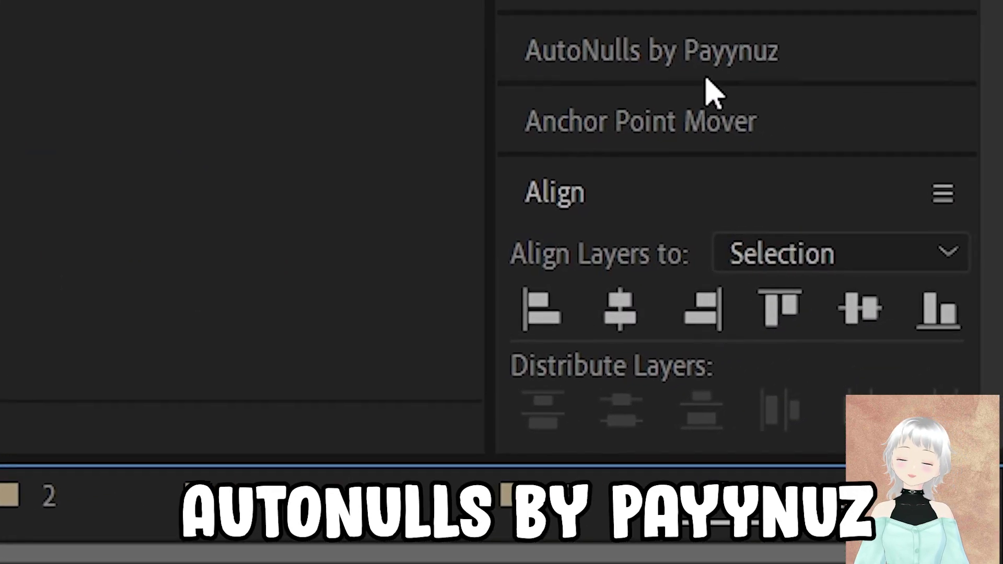
{"action": "left_click", "coordinate": [685, 50]}
{"action": "left_click", "coordinate": [734, 196]}
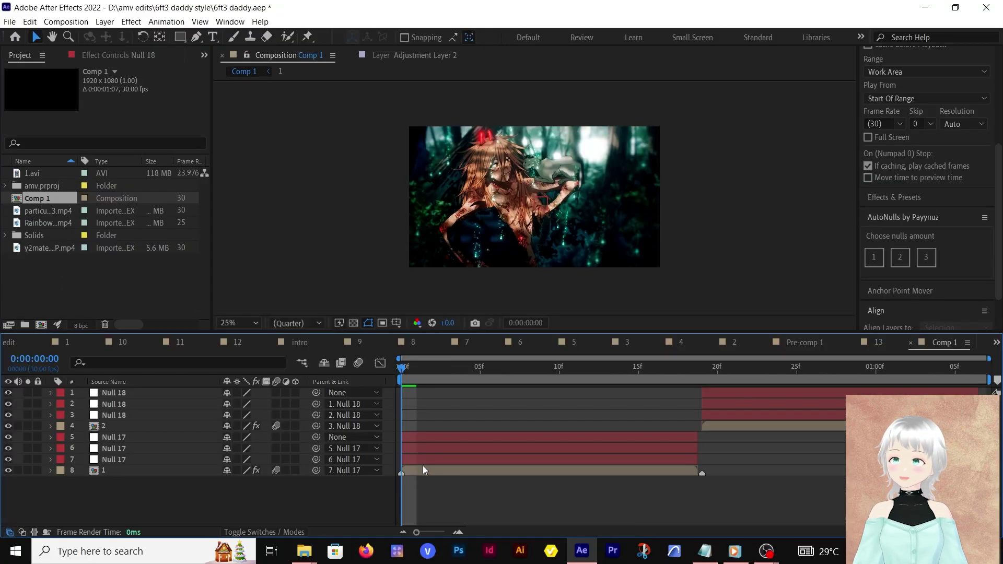
Step: Key Null 17's Scale at frame 0 and move its anchor onto the character's face
{"action": "left_click", "coordinate": [425, 469]}
{"action": "left_click", "coordinate": [417, 460]}
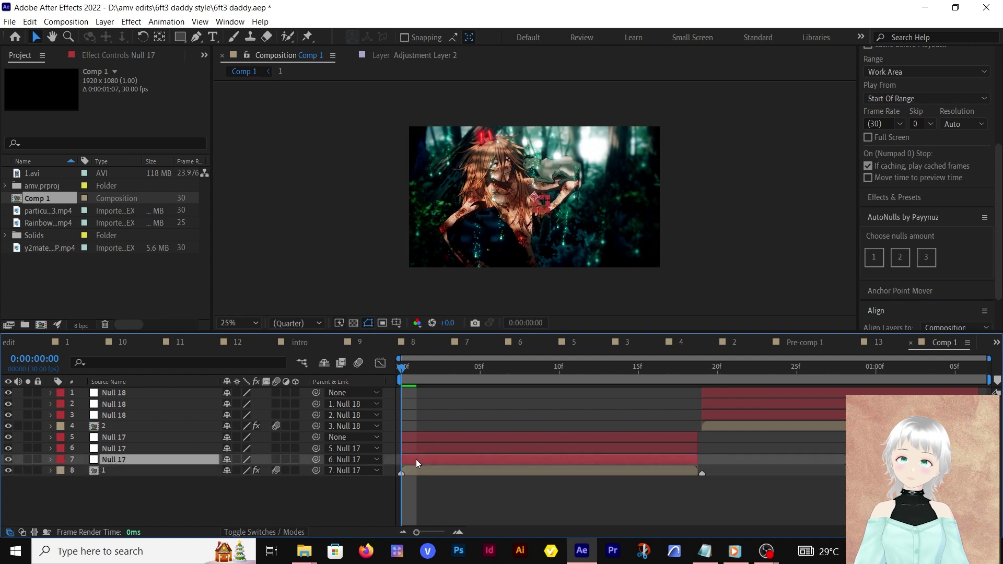
{"action": "key", "text": "s"}
{"action": "left_click", "coordinate": [83, 471]}
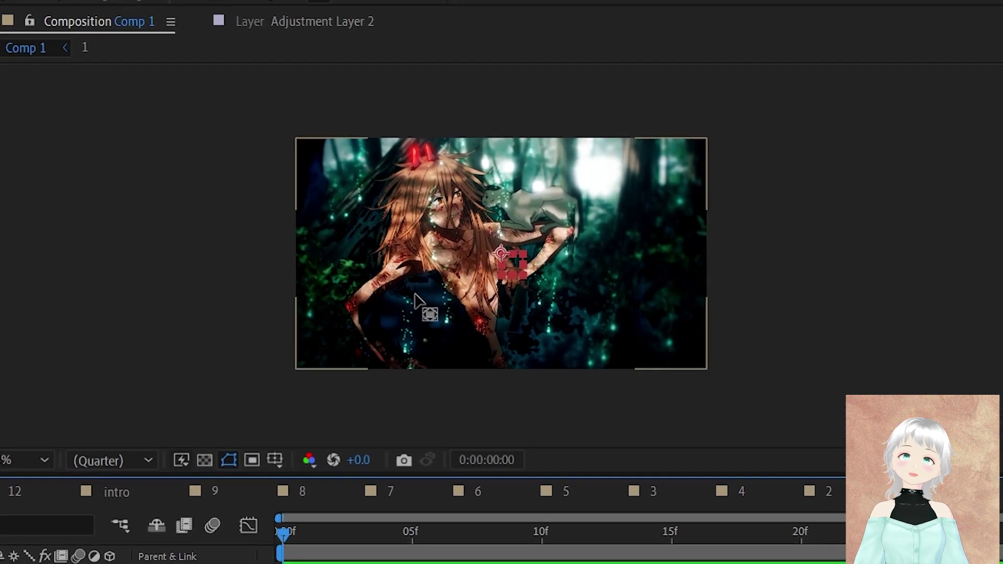
{"action": "scroll", "coordinate": [526, 197], "scroll_direction": "up", "scroll_amount": 1}
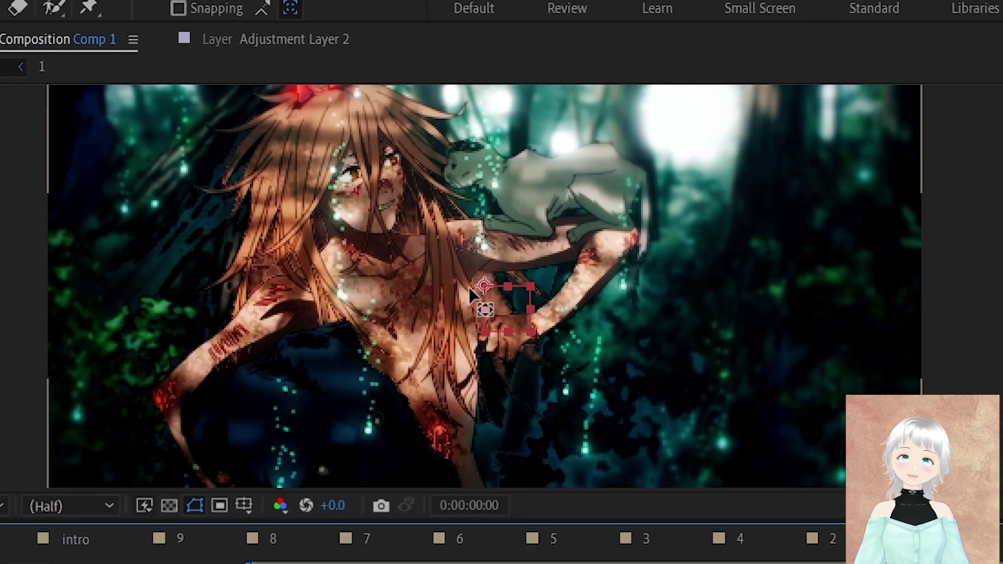
{"action": "left_click_drag", "start_coordinate": [483, 288], "coordinate": [372, 194]}
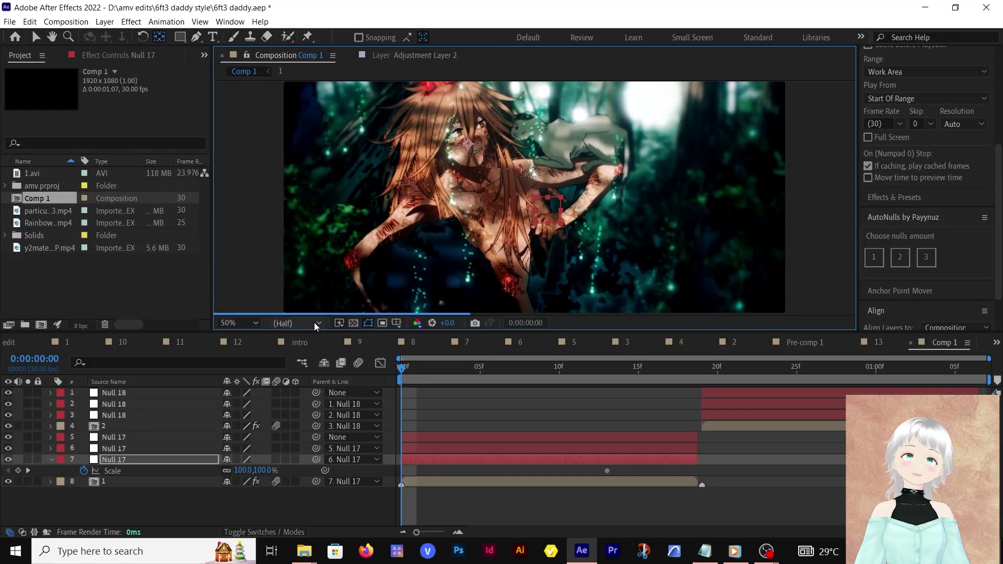
Step: Switch the preview to Quarter resolution and set Null 17's Scale to 300% at frame 0
{"action": "left_click", "coordinate": [86, 527]}
{"action": "left_click", "coordinate": [296, 398]}
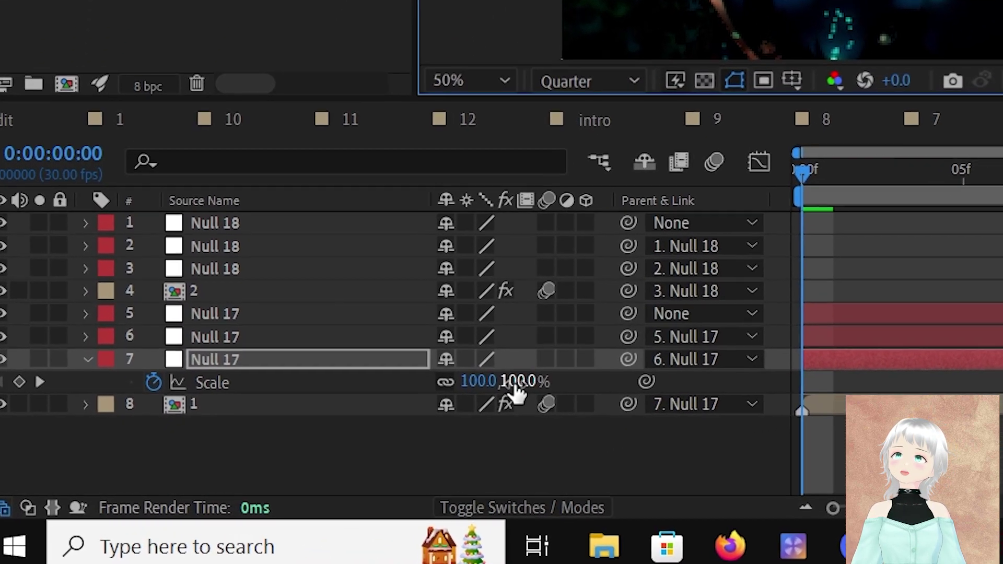
{"action": "left_click", "coordinate": [263, 470]}
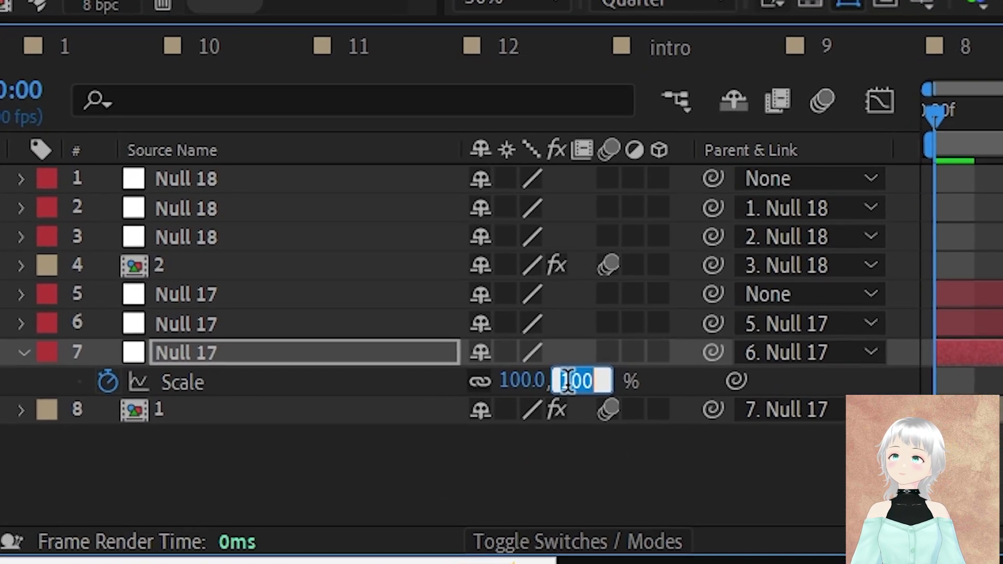
{"action": "type", "text": "399"}
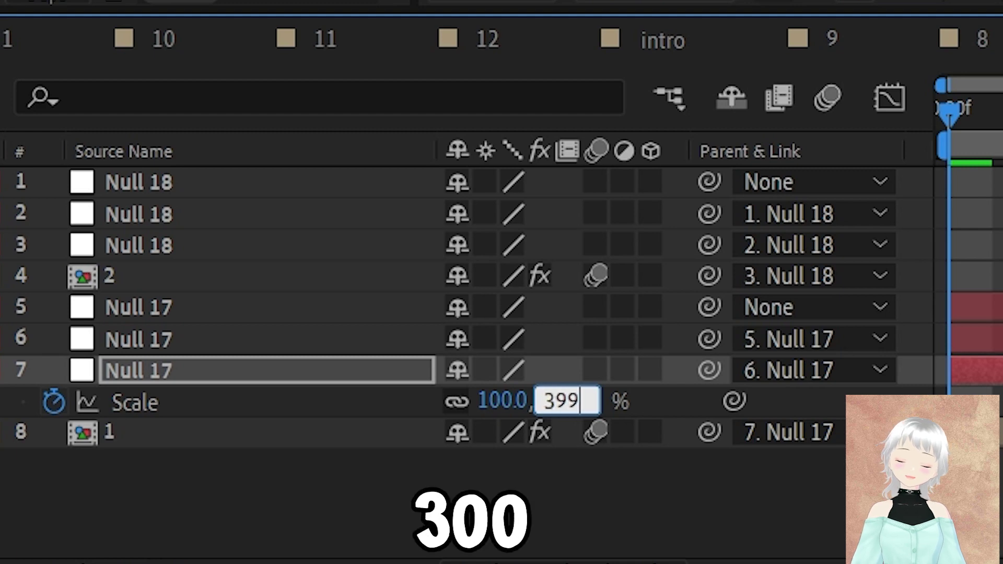
{"action": "type", "text": "00"}
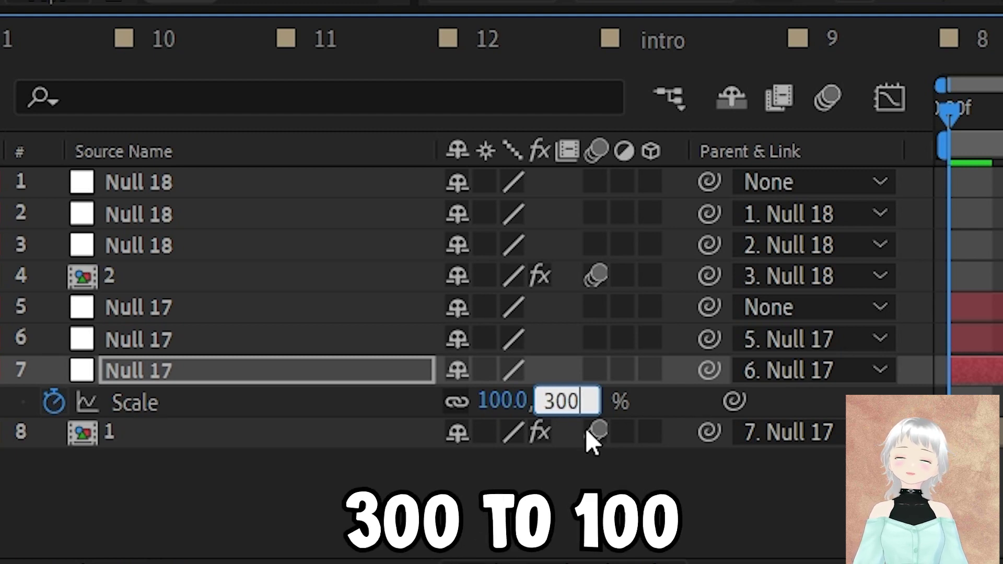
{"action": "key", "text": "Return"}
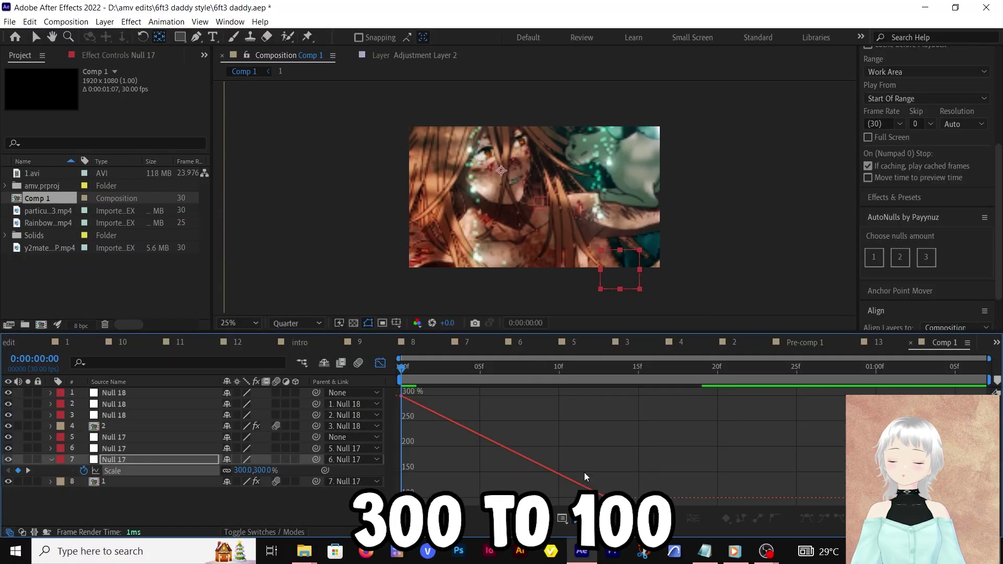
Step: Easy Ease both Scale keyframes and scrub ahead to check the zoom-out
{"action": "left_click", "coordinate": [581, 485]}
{"action": "left_click", "coordinate": [807, 519]}
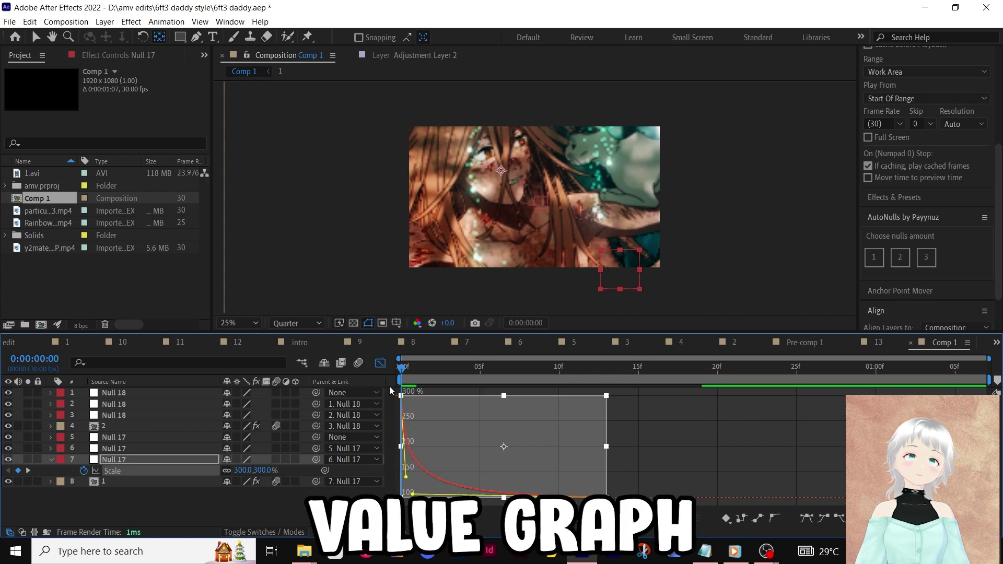
{"action": "key", "text": "shift+F3"}
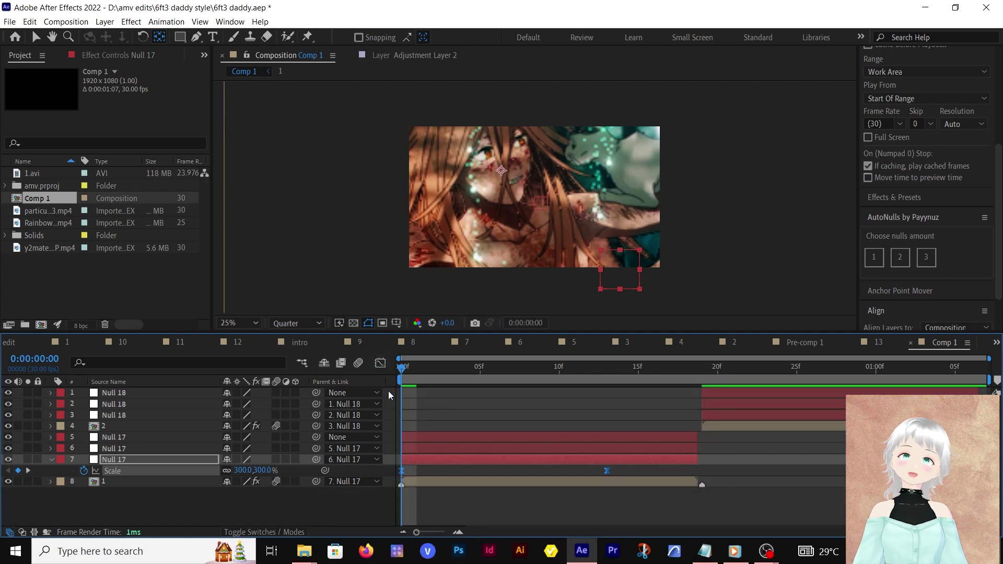
{"action": "left_click_drag", "start_coordinate": [401, 367], "coordinate": [529, 366]}
Step: Key layer 6 Null 17's Scale at frame 8, move its anchor up, and raise Scale to 418% at frame 17
{"action": "left_click", "coordinate": [117, 449]}
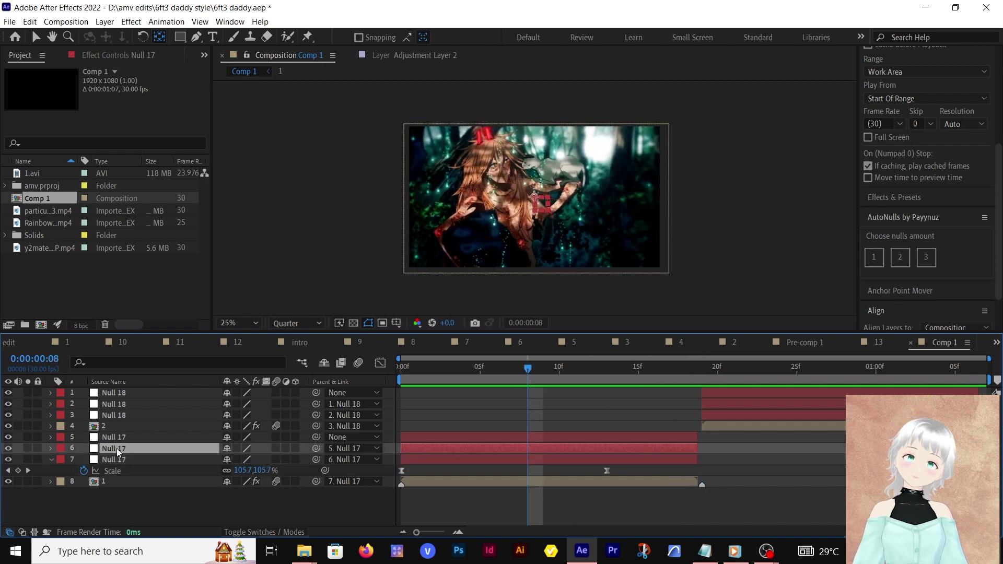
{"action": "key", "text": "s"}
{"action": "left_click", "coordinate": [83, 460]}
{"action": "scroll", "coordinate": [525, 188], "scroll_direction": "up", "scroll_amount": 2}
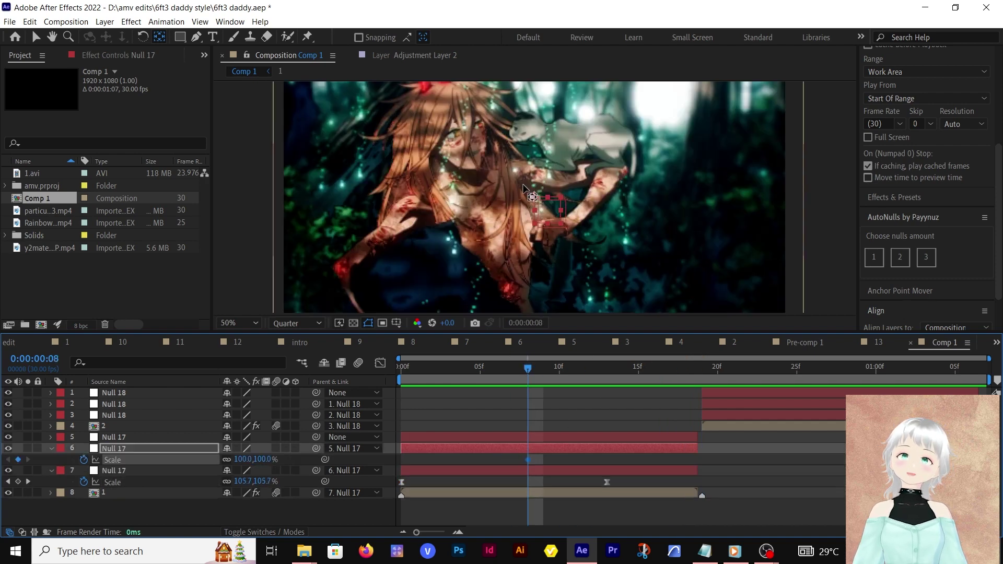
{"action": "left_click_drag", "start_coordinate": [535, 197], "coordinate": [530, 152]}
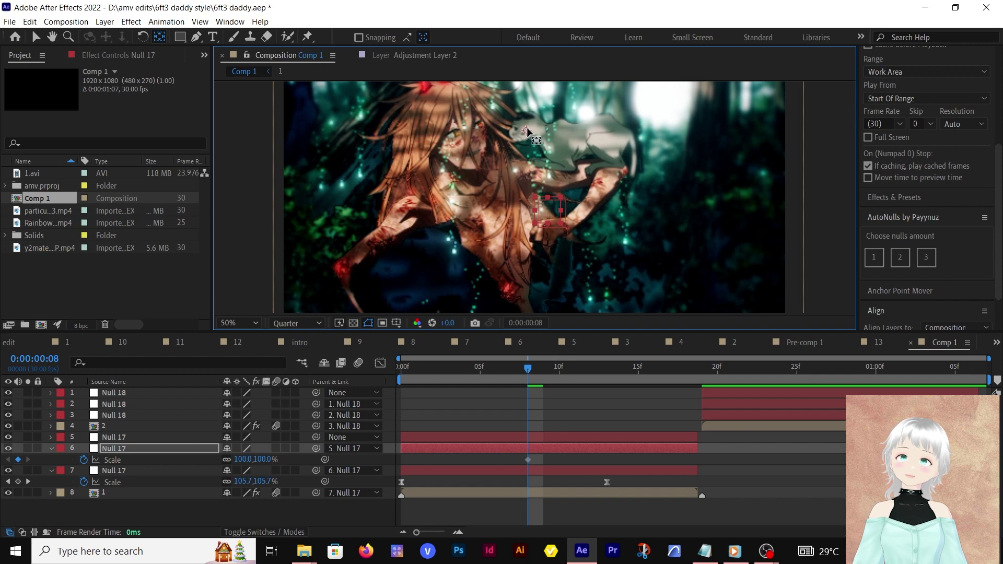
{"action": "left_click", "coordinate": [672, 369]}
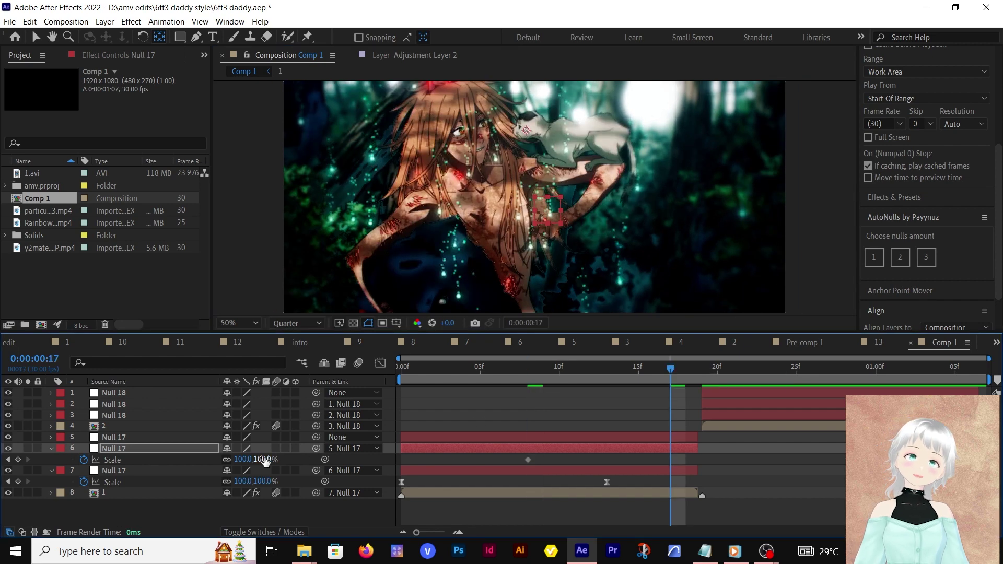
{"action": "left_click_drag", "start_coordinate": [263, 460], "coordinate": [355, 460]}
{"action": "scroll", "coordinate": [507, 287], "scroll_direction": "down", "scroll_amount": 2}
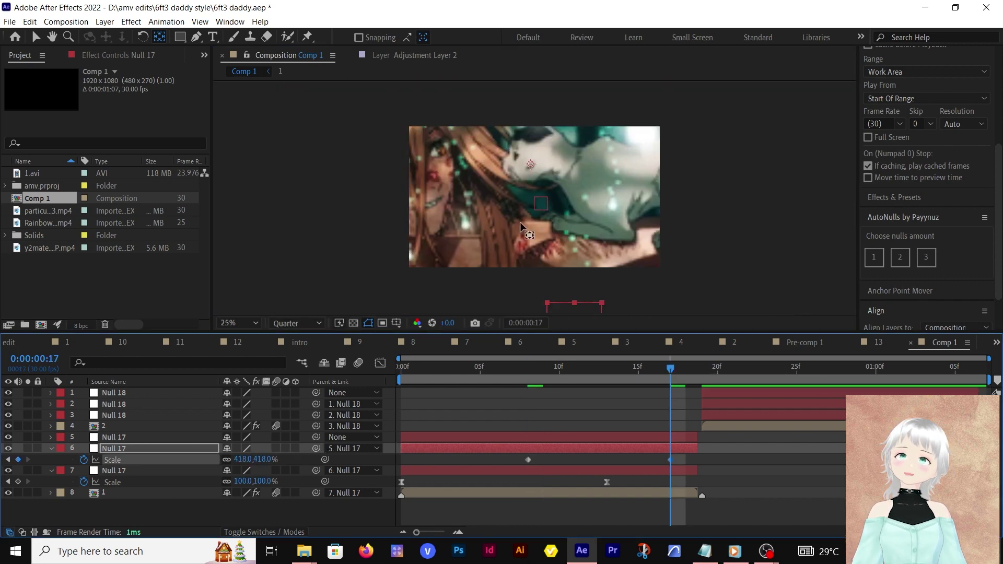
Step: Add Position keys, shift the end keys to about frame 19, and ease Scale steeply toward the end
{"action": "key", "text": "shift+p"}
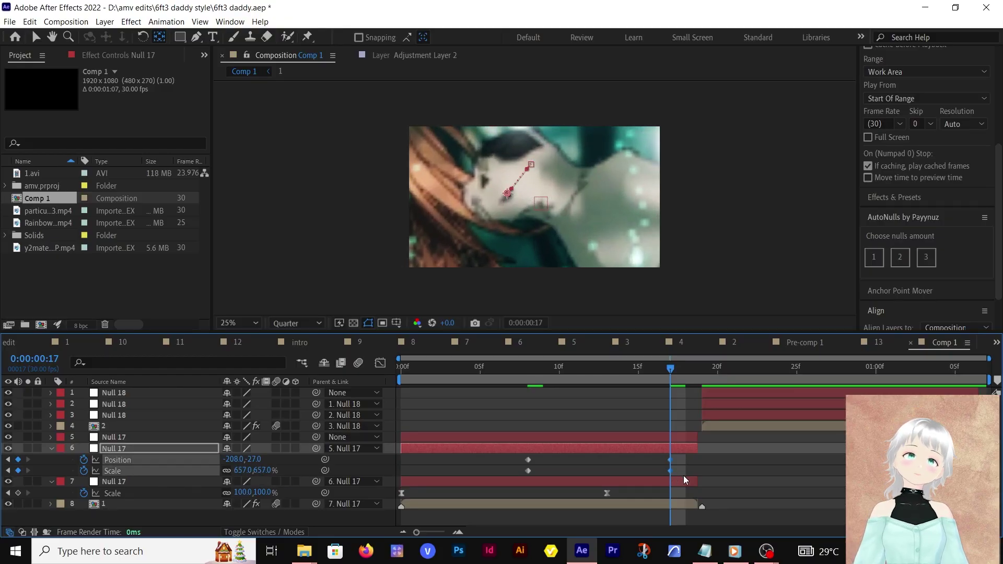
{"action": "key", "text": "alt+Right"}
{"action": "key", "text": "alt+Right"}
{"action": "left_click", "coordinate": [386, 367]}
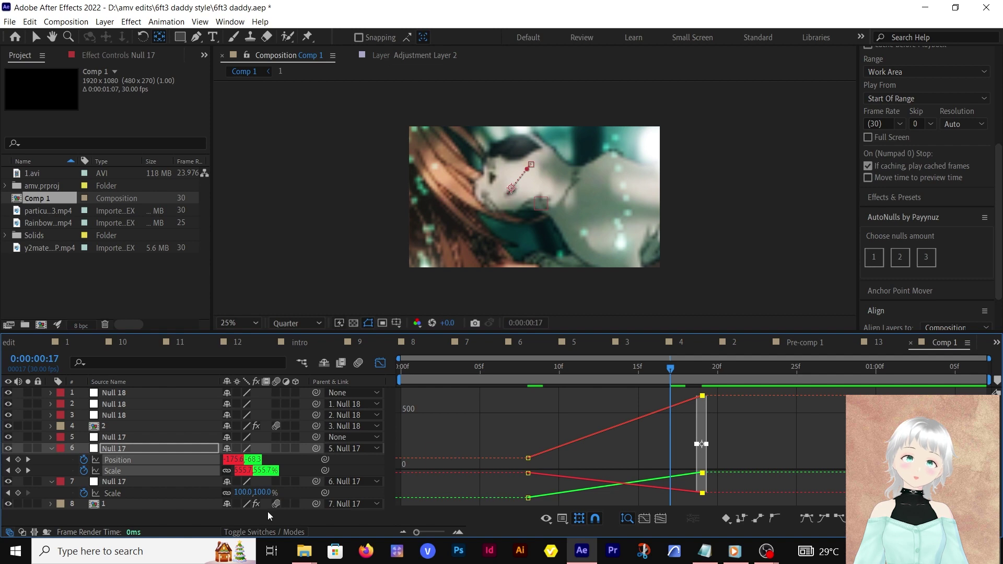
{"action": "left_click", "coordinate": [147, 481]}
{"action": "left_click", "coordinate": [146, 472]}
{"action": "left_click", "coordinate": [611, 450]}
{"action": "left_click", "coordinate": [806, 518]}
{"action": "left_click_drag", "start_coordinate": [643, 397], "coordinate": [709, 485]}
{"action": "left_click_drag", "start_coordinate": [586, 499], "coordinate": [699, 497]}
Step: Separate Position into X and Y and ease X Position to accelerate sharply at the end
{"action": "left_click", "coordinate": [136, 462]}
{"action": "right_click", "coordinate": [135, 461]}
{"action": "left_click", "coordinate": [189, 321]}
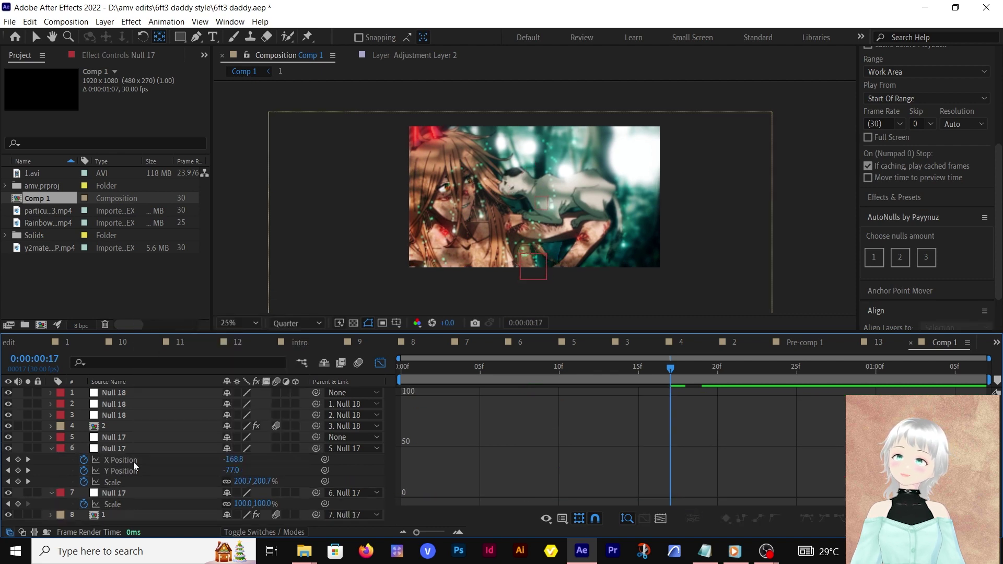
{"action": "left_click", "coordinate": [123, 460]}
{"action": "left_click", "coordinate": [808, 518]}
{"action": "left_click_drag", "start_coordinate": [648, 497], "coordinate": [705, 418]}
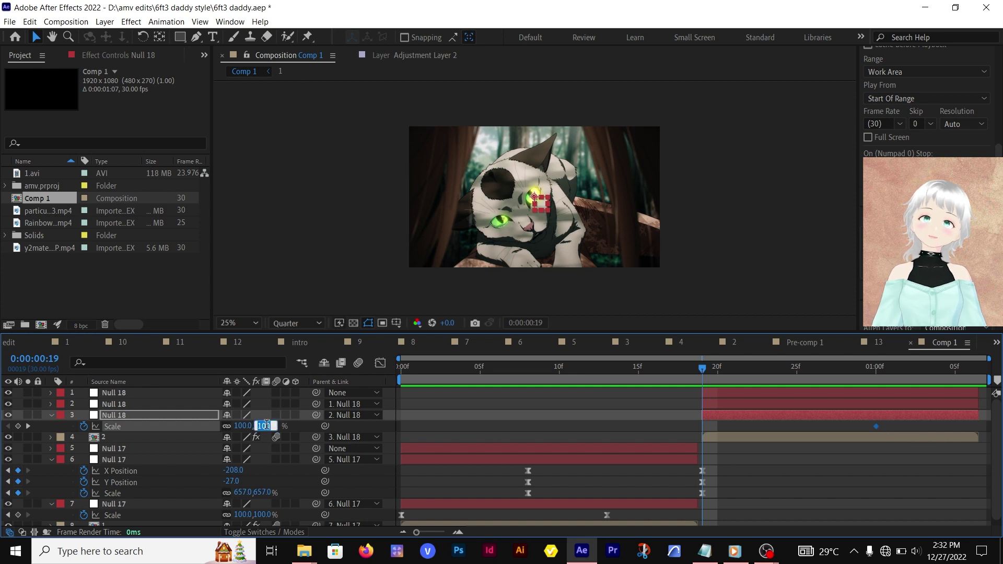
Step: Set layer 3 Null 18's Scale keyframe to -100%, nudge it a frame earlier, and sharpen its curve
{"action": "type", "text": "00"}
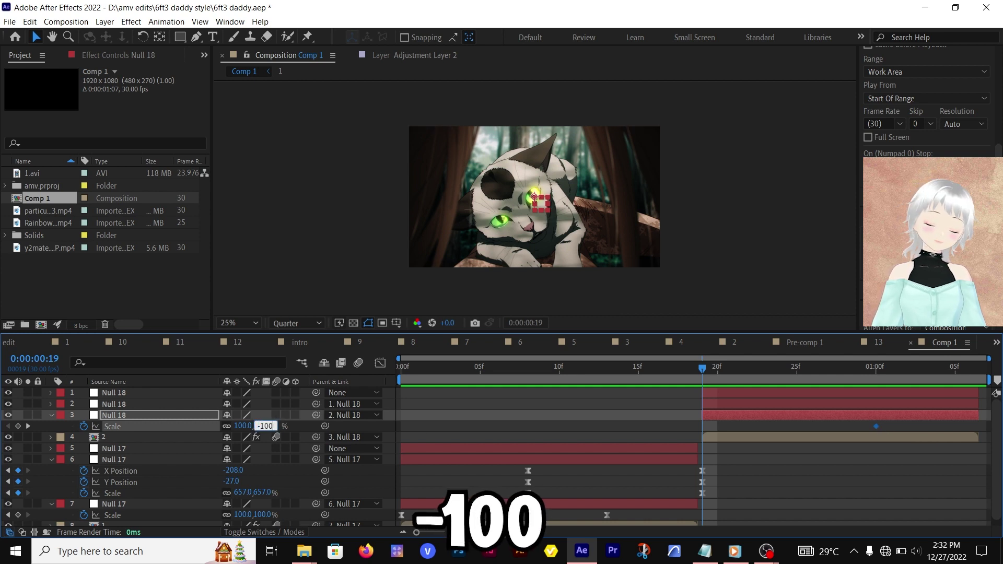
{"action": "key", "text": "Return"}
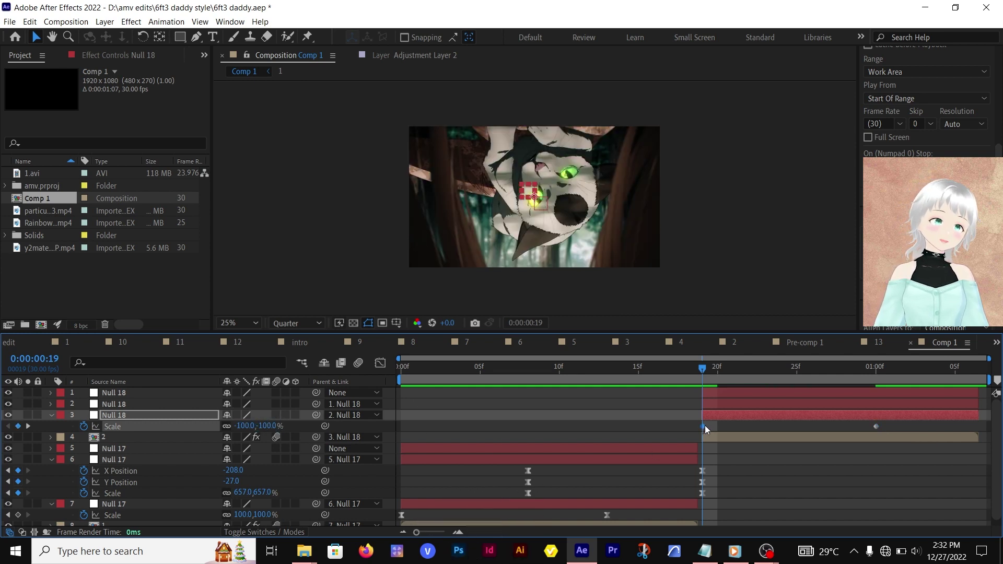
{"action": "left_click_drag", "start_coordinate": [703, 427], "coordinate": [695, 427]}
{"action": "left_click", "coordinate": [381, 362]}
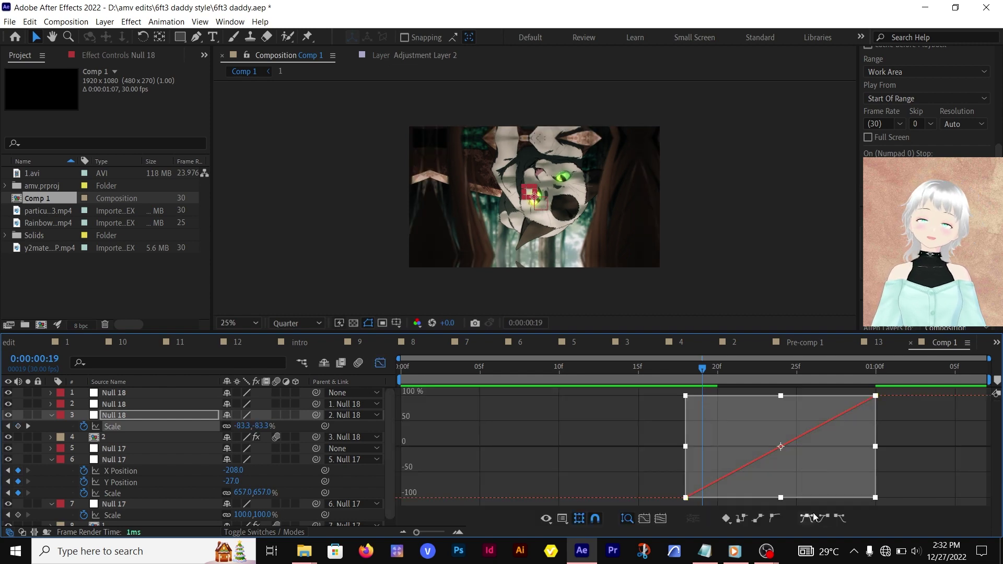
{"action": "left_click_drag", "start_coordinate": [749, 497], "coordinate": [672, 406]}
{"action": "left_click_drag", "start_coordinate": [812, 396], "coordinate": [635, 392]}
{"action": "left_click", "coordinate": [381, 363]}
{"action": "left_click_drag", "start_coordinate": [710, 369], "coordinate": [829, 374]}
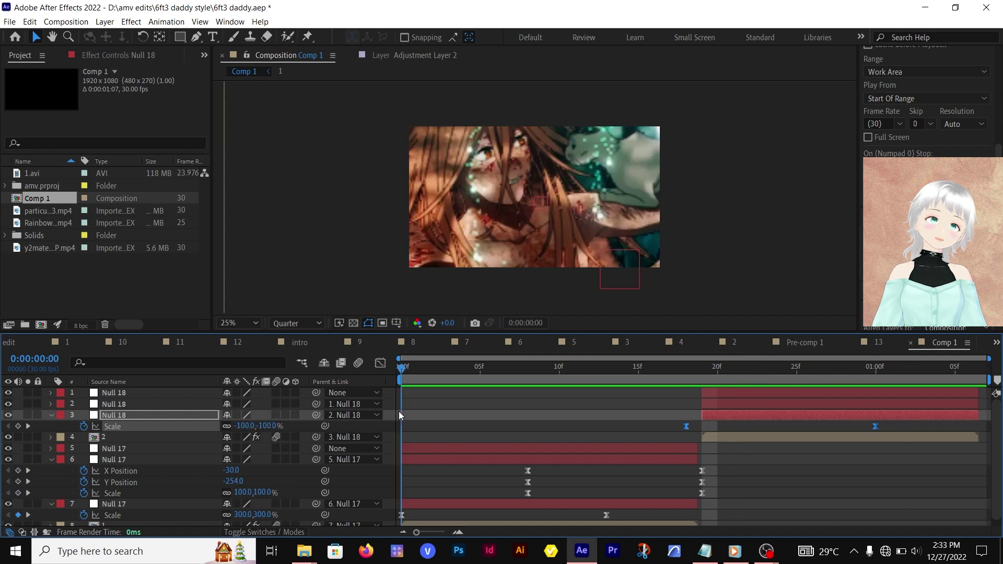
{"action": "left_click", "coordinate": [829, 374]}
Step: Key the second Null 18's Scale to -100% at the 1:05 comp end and Easy Ease it
{"action": "left_click", "coordinate": [129, 405]}
{"action": "key", "text": "s"}
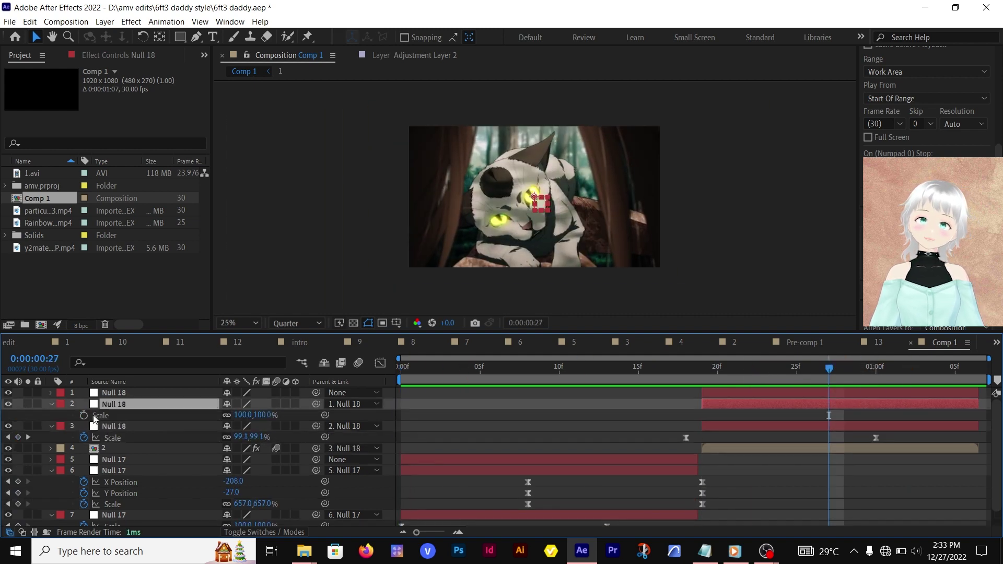
{"action": "left_click", "coordinate": [956, 369]}
{"action": "left_click", "coordinate": [264, 415]}
{"action": "type", "text": "-100"}
{"action": "key", "text": "Return"}
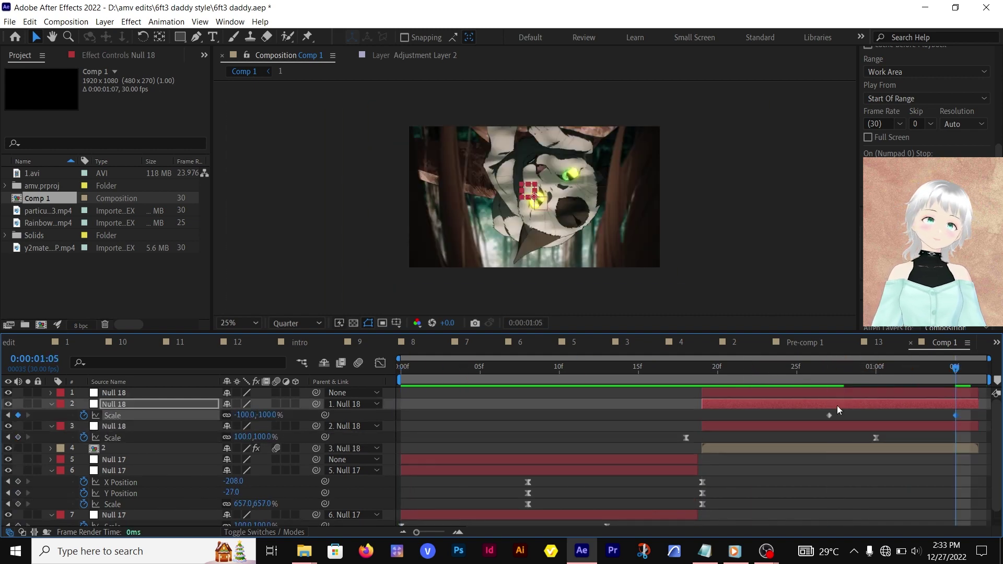
{"action": "left_click_drag", "start_coordinate": [957, 415], "coordinate": [989, 421]}
{"action": "key", "text": "shift+F3"}
{"action": "left_click_drag", "start_coordinate": [914, 416], "coordinate": [878, 460]}
{"action": "left_click", "coordinate": [808, 521]}
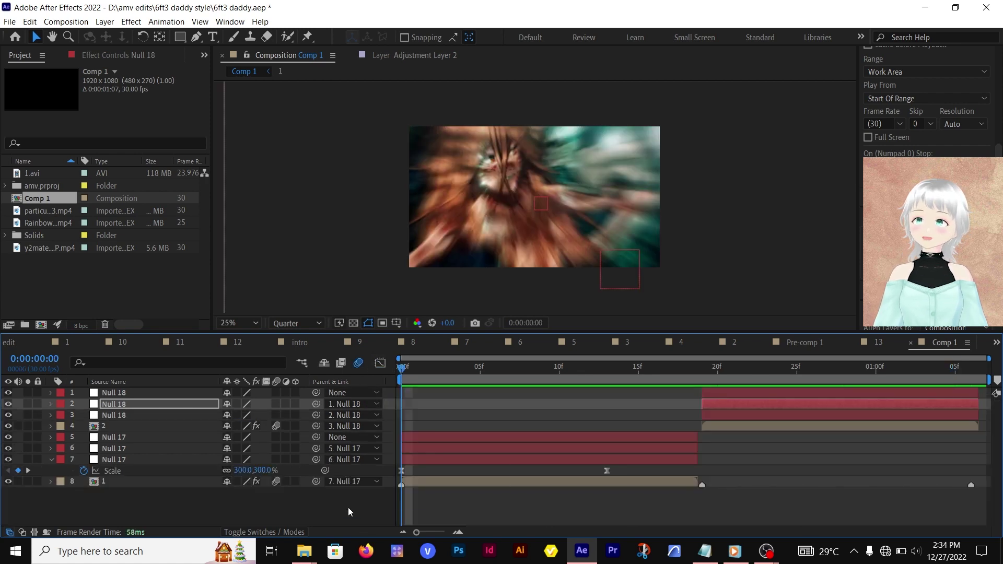
Step: Add a new adjustment layer and split it at the 20f cut
{"action": "right_click", "coordinate": [348, 507]}
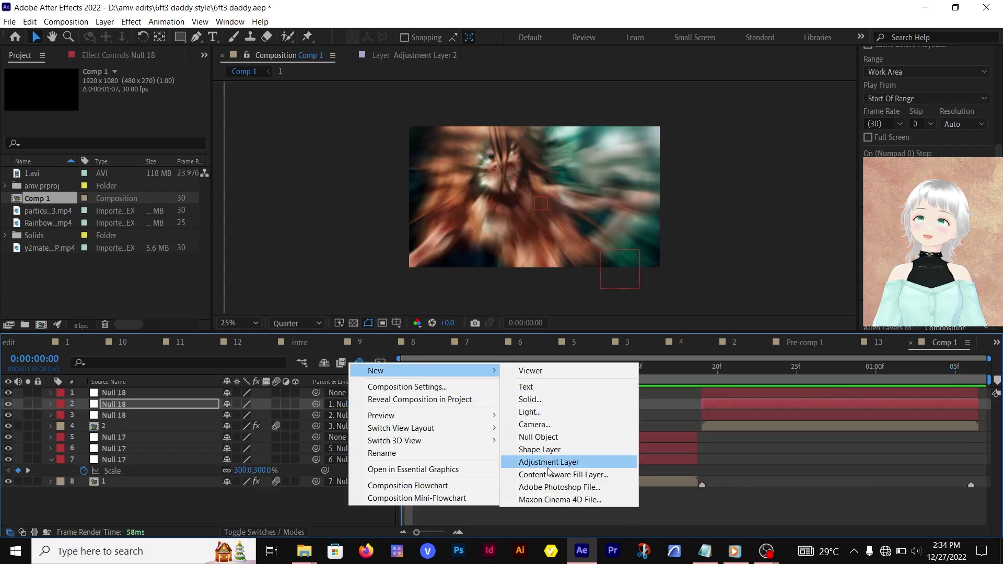
{"action": "left_click", "coordinate": [548, 462]}
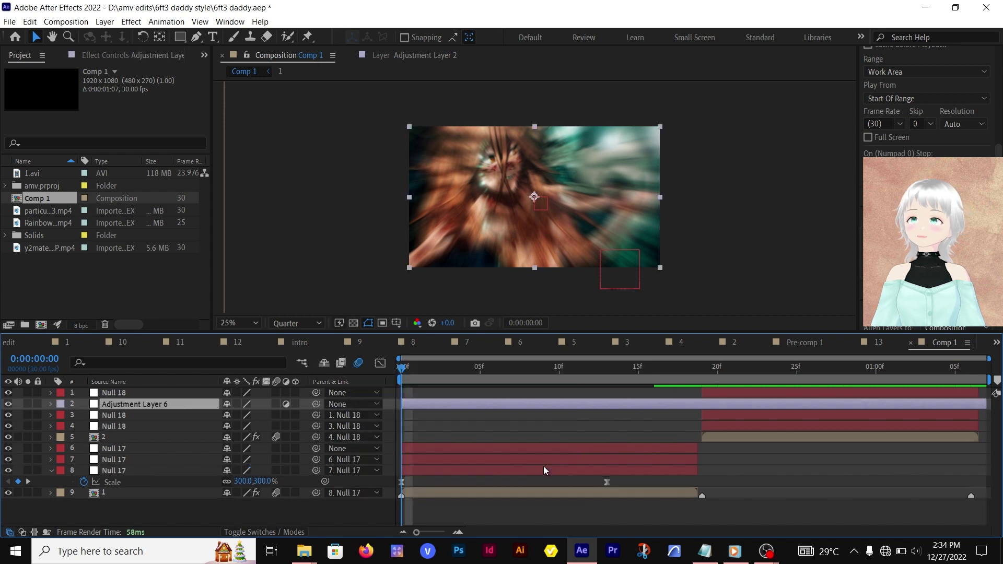
{"action": "left_click", "coordinate": [699, 368]}
{"action": "key", "text": "ctrl+shift+d"}
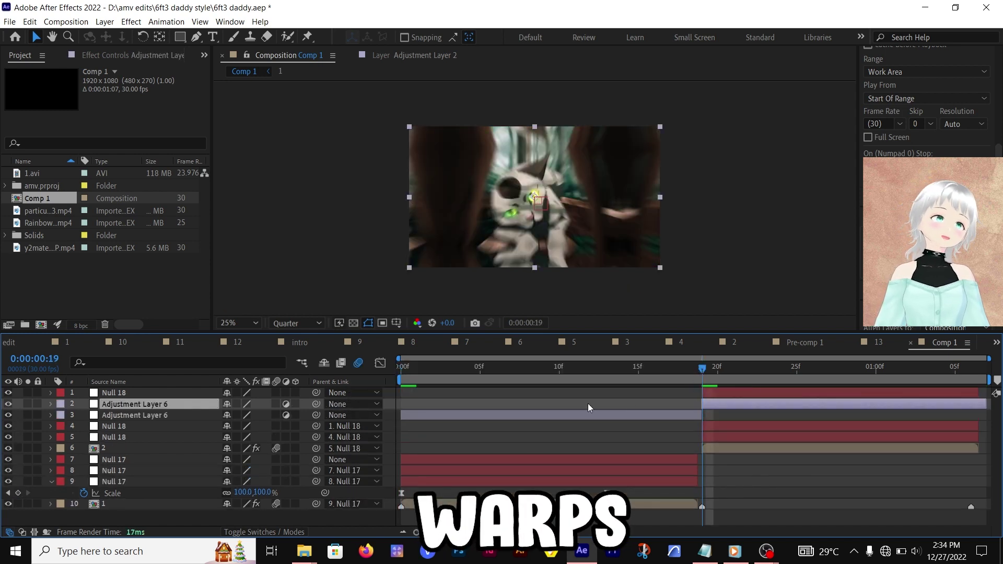
{"action": "left_click_drag", "start_coordinate": [463, 370], "coordinate": [392, 376]}
Step: Duplicate the first half of the split adjustment layer
{"action": "left_click", "coordinate": [419, 415]}
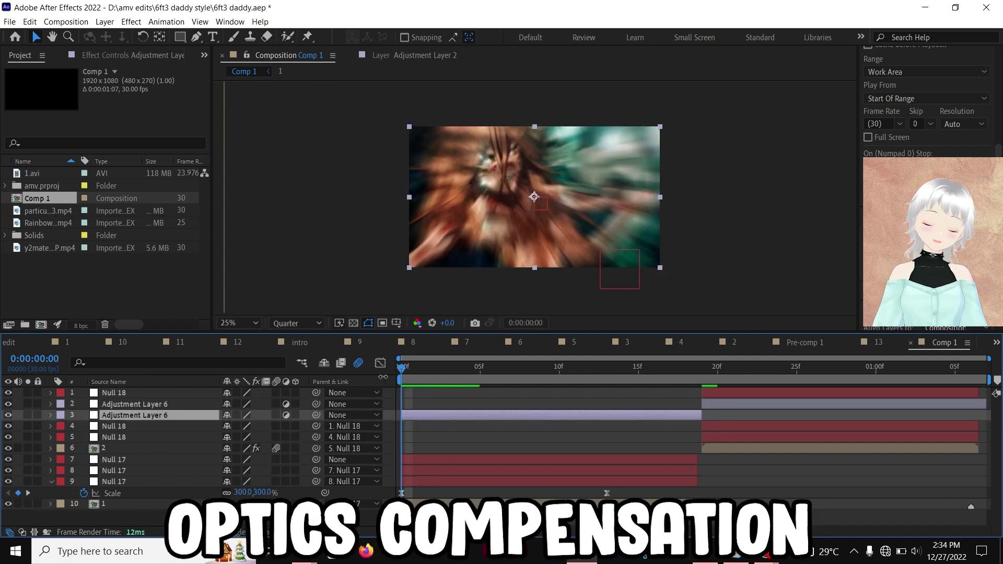
{"action": "key", "text": "ctrl+d"}
{"action": "left_click", "coordinate": [435, 427]}
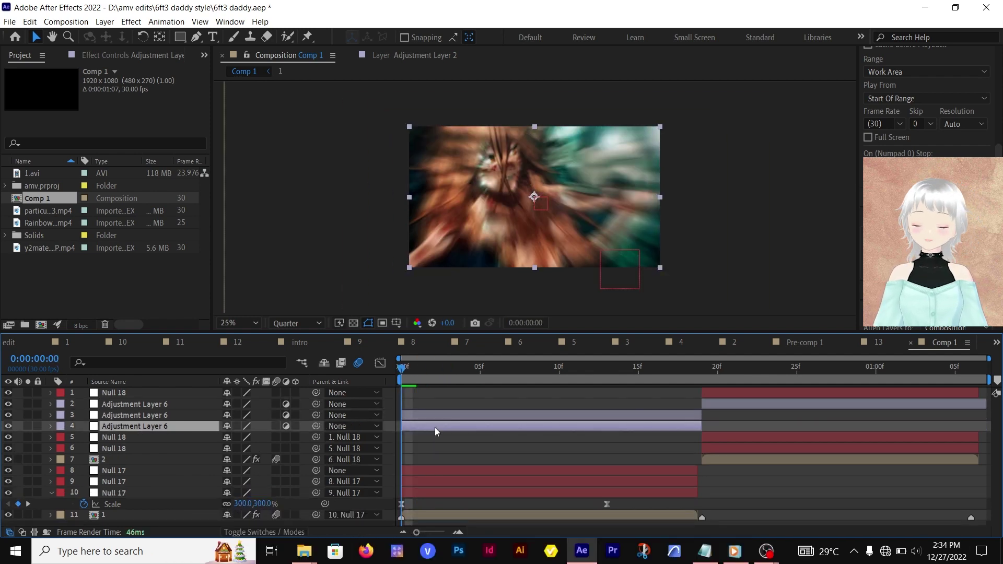
Step: Apply Optics Compensation with Reverse Lens Distort and keyframe Field Of View from 100 at frame 0 to 0
{"action": "key", "text": "ctrl+space"}
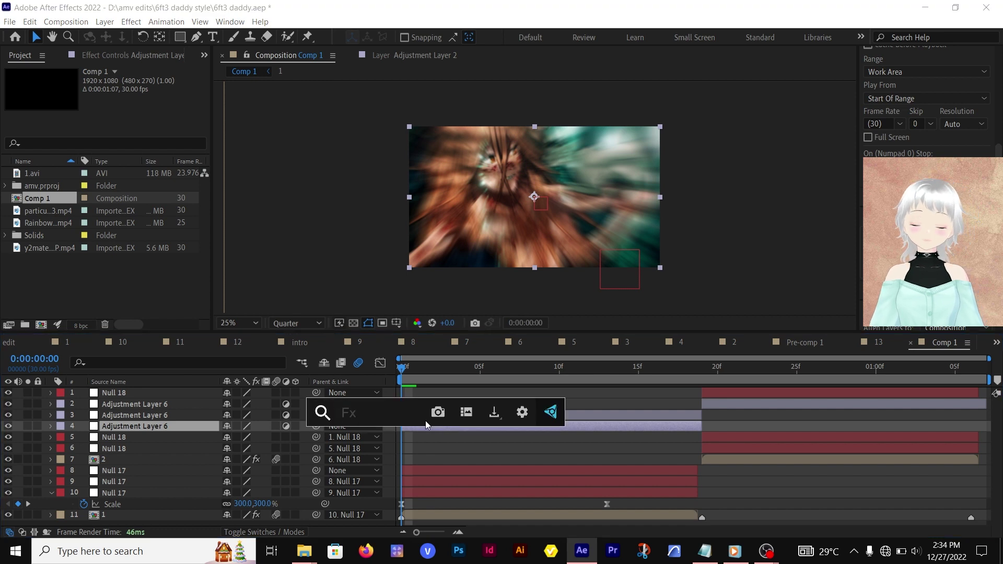
{"action": "type", "text": "opti"}
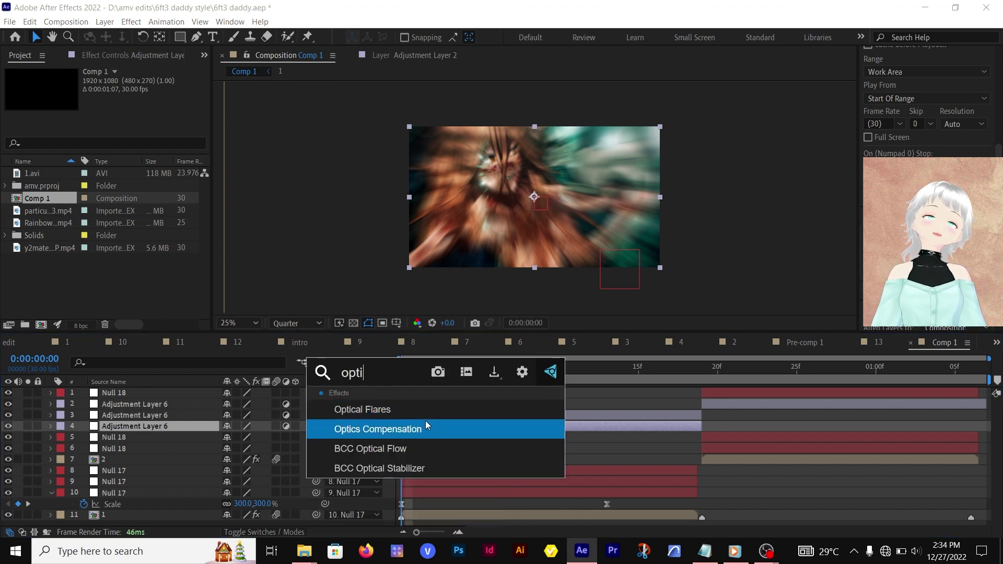
{"action": "left_click", "coordinate": [452, 428]}
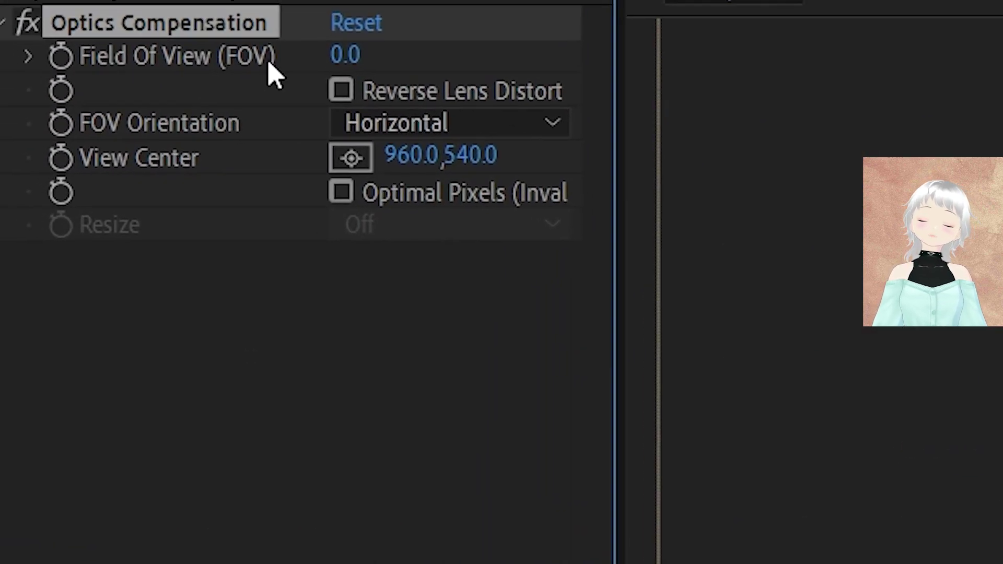
{"action": "left_click", "coordinate": [357, 95]}
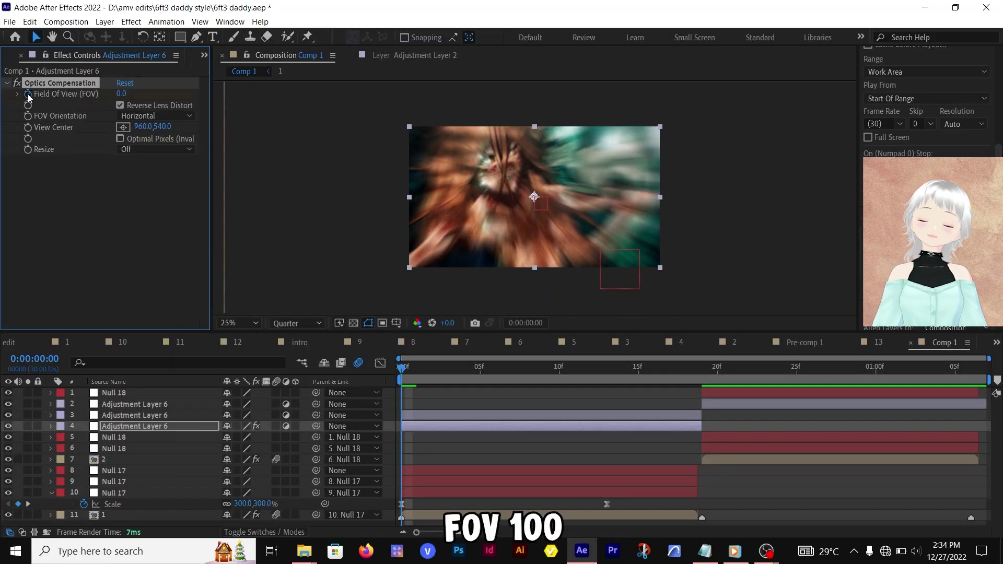
{"action": "key", "text": "u"}
{"action": "left_click_drag", "start_coordinate": [400, 449], "coordinate": [571, 471]}
{"action": "scroll", "coordinate": [576, 465], "scroll_direction": "down", "scroll_amount": 1}
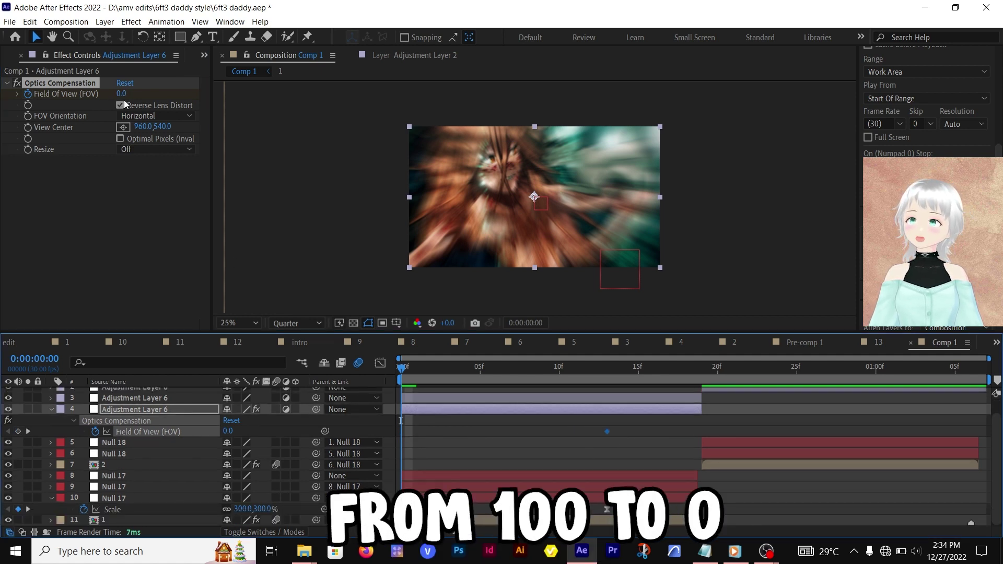
{"action": "left_click_drag", "start_coordinate": [122, 95], "coordinate": [146, 112]}
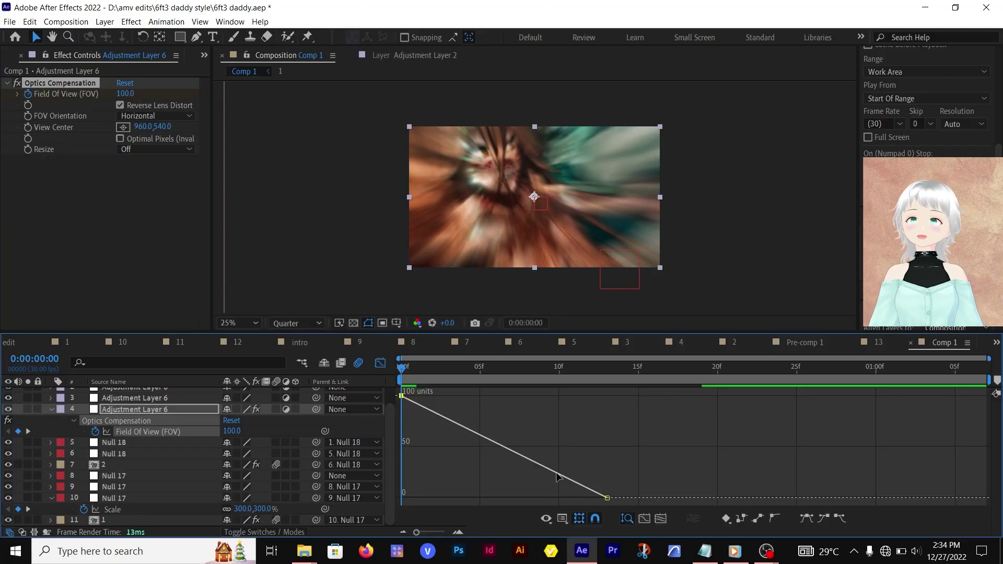
Step: Ease the Field Of View keyframes and preview the warp transition
{"action": "left_click", "coordinate": [557, 475]}
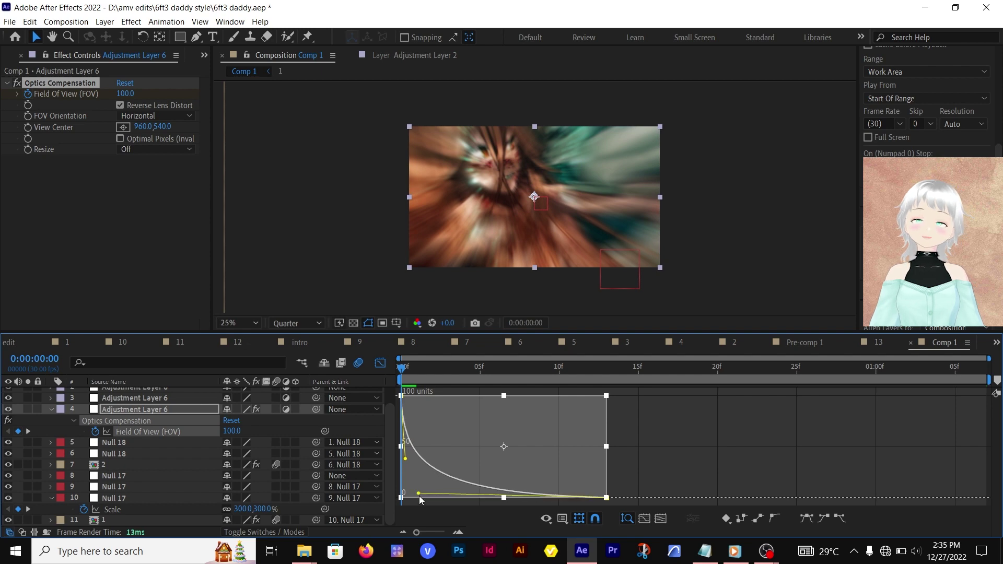
{"action": "mouse_move", "coordinate": [402, 375]}
{"action": "left_mouse_down"}
{"action": "mouse_move", "coordinate": [454, 382]}
{"action": "mouse_move", "coordinate": [396, 378]}
{"action": "left_mouse_up"}
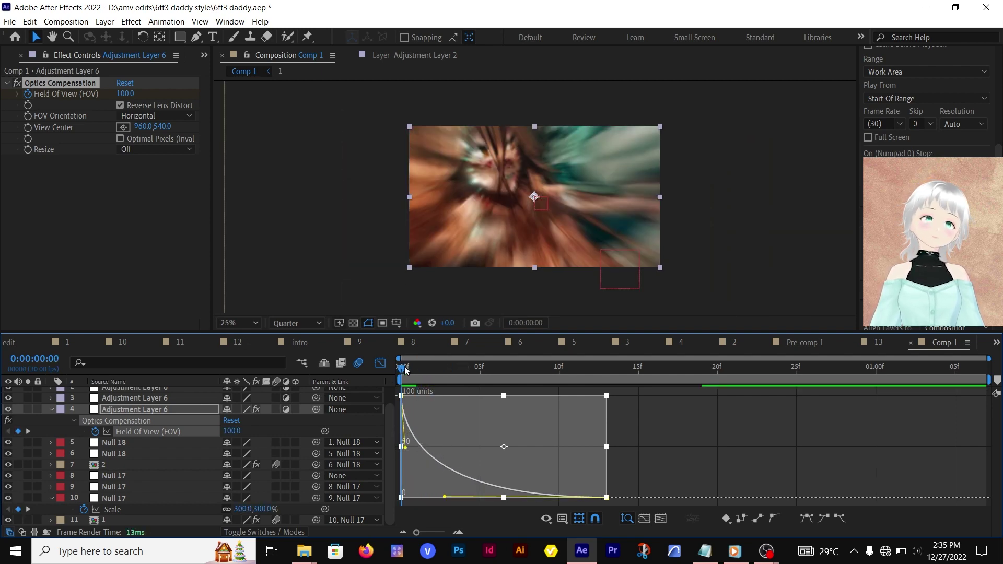
{"action": "left_click", "coordinate": [929, 160]}
{"action": "left_click", "coordinate": [929, 160]}
{"action": "left_click", "coordinate": [381, 363]}
{"action": "left_click_drag", "start_coordinate": [404, 377], "coordinate": [590, 385]}
Step: Paste Optics Compensation onto the other first-half adjustment layer and time-reverse its keyframes
{"action": "left_click", "coordinate": [590, 398]}
{"action": "key", "text": "ctrl+v"}
{"action": "right_click", "coordinate": [592, 422]}
{"action": "left_click", "coordinate": [603, 428]}
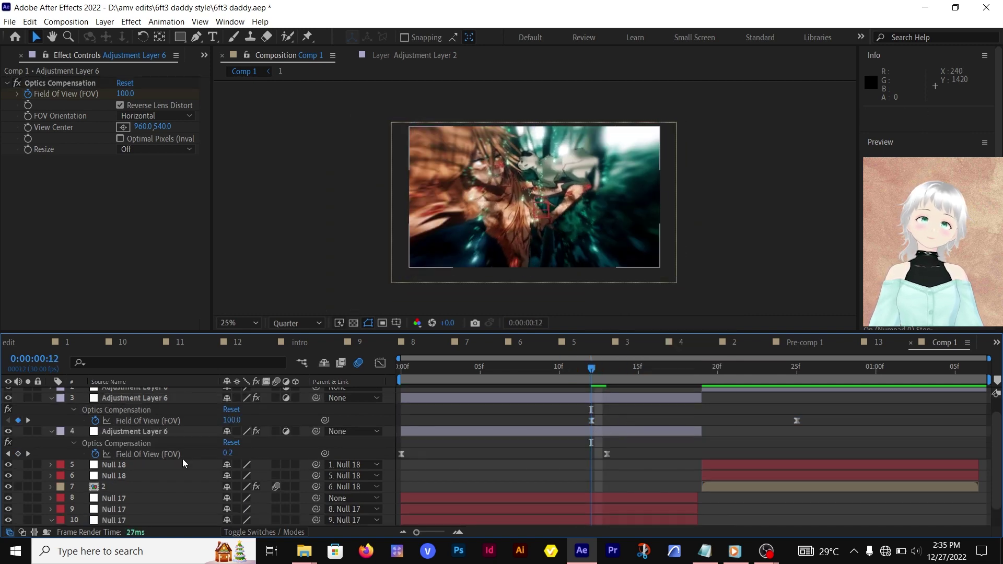
{"action": "left_click", "coordinate": [592, 421]}
{"action": "right_click", "coordinate": [591, 418]}
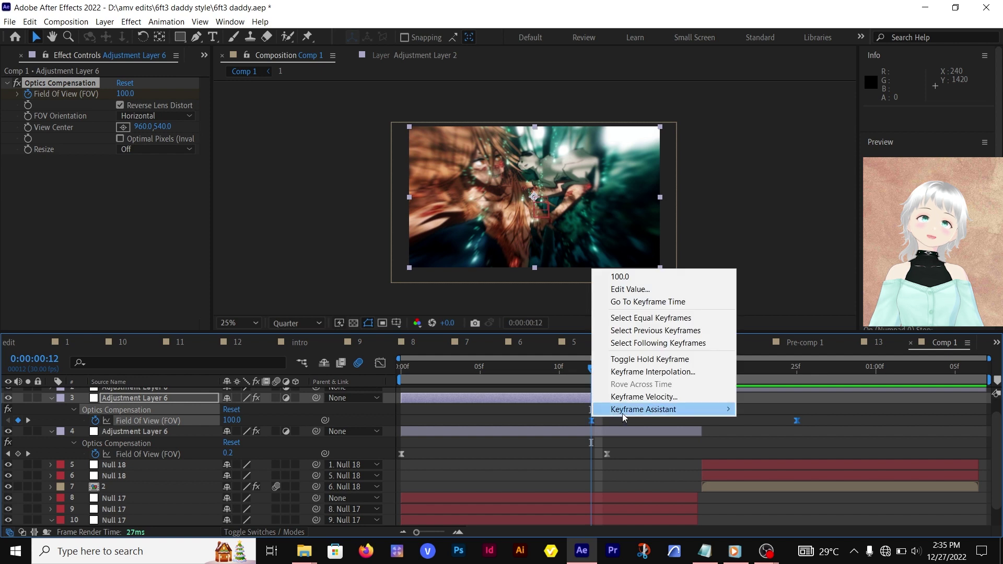
{"action": "mouse_move", "coordinate": [622, 410]}
{"action": "left_click", "coordinate": [794, 523]}
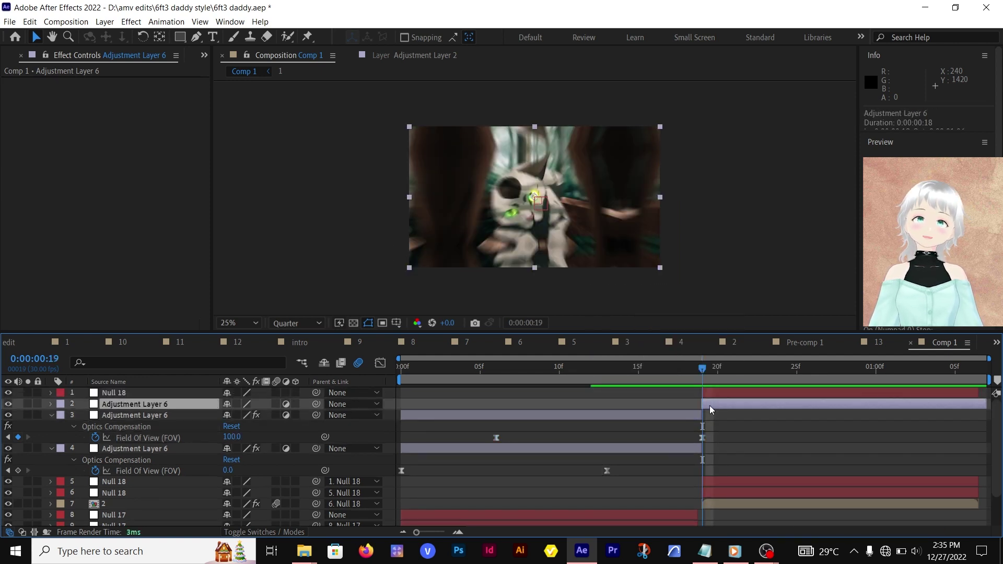
Step: Duplicate the after-cut adjustment layer and apply a FishEye Warp with Bend -100 keyed at frame 19
{"action": "key", "text": "ctrl+d"}
{"action": "left_click", "coordinate": [714, 414]}
{"action": "key", "text": "ctrl+space"}
{"action": "type", "text": "warp"}
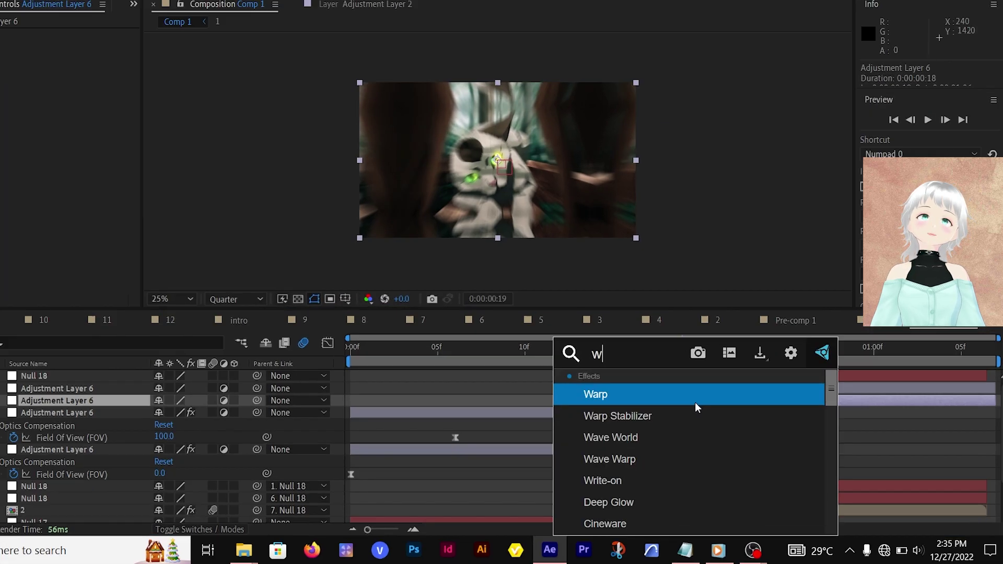
{"action": "left_click", "coordinate": [632, 402]}
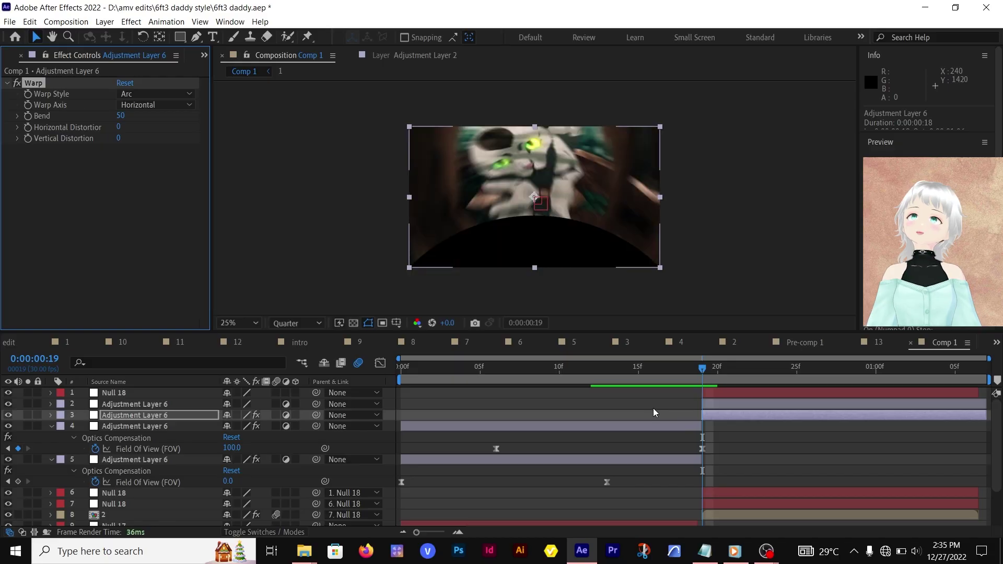
{"action": "left_click", "coordinate": [131, 95]}
{"action": "left_click", "coordinate": [146, 246]}
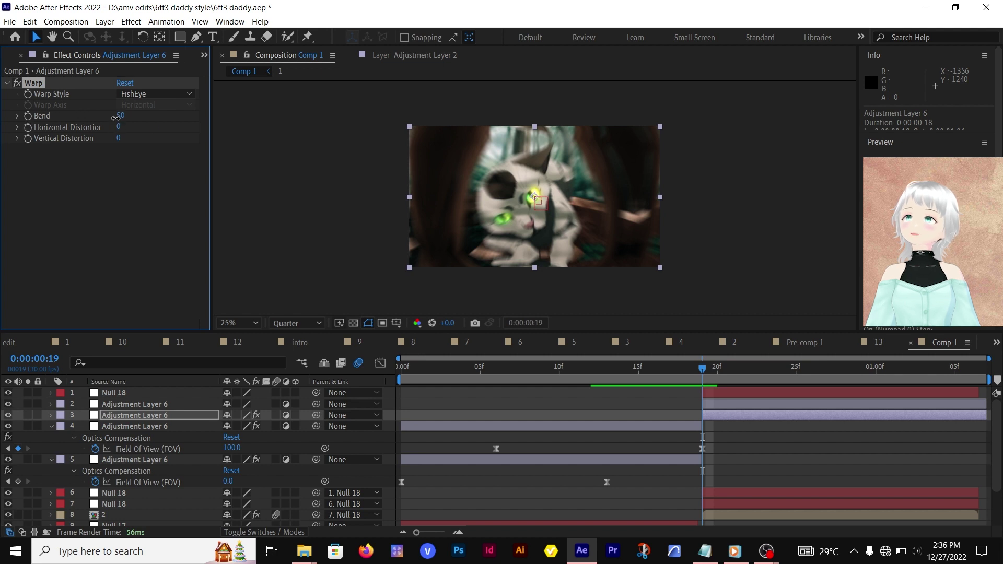
{"action": "left_click_drag", "start_coordinate": [115, 117], "coordinate": [2, 145]}
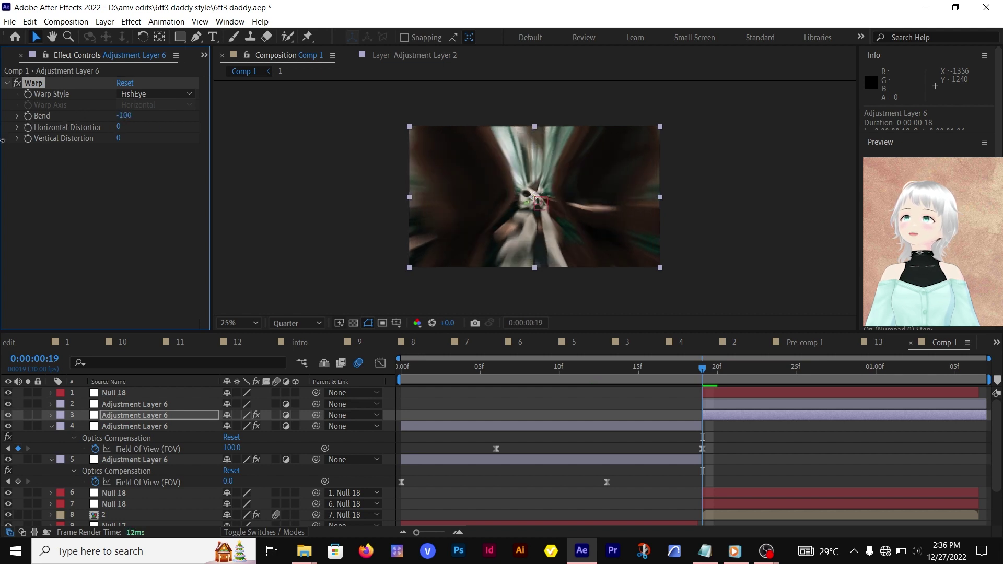
{"action": "left_click", "coordinate": [28, 116]}
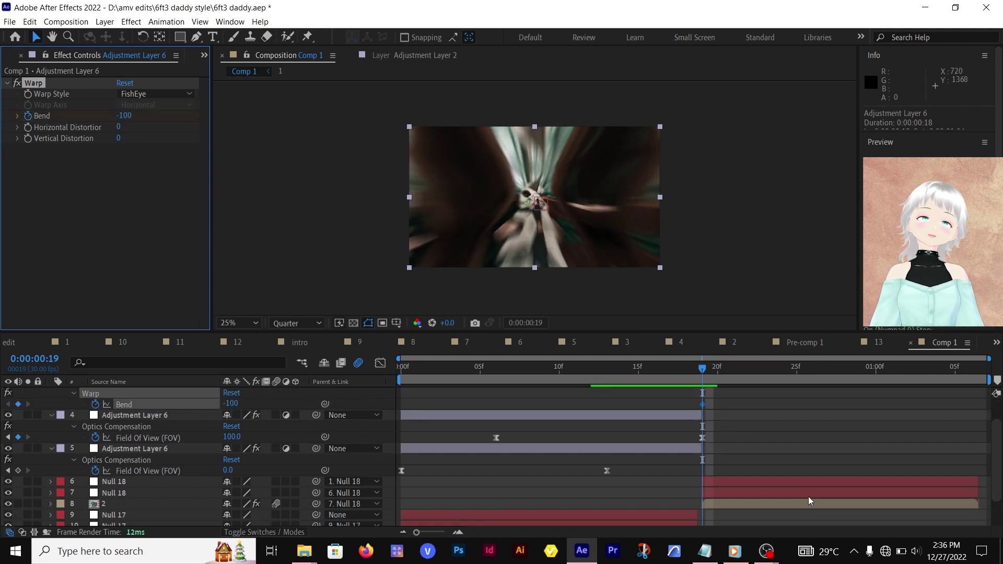
Step: Set the Warp's Bend to 0 at the 1:00 mark
{"action": "left_click", "coordinate": [808, 496]}
{"action": "key", "text": "s"}
{"action": "left_click", "coordinate": [876, 369]}
{"action": "scroll", "coordinate": [821, 438], "scroll_direction": "up", "scroll_amount": 2}
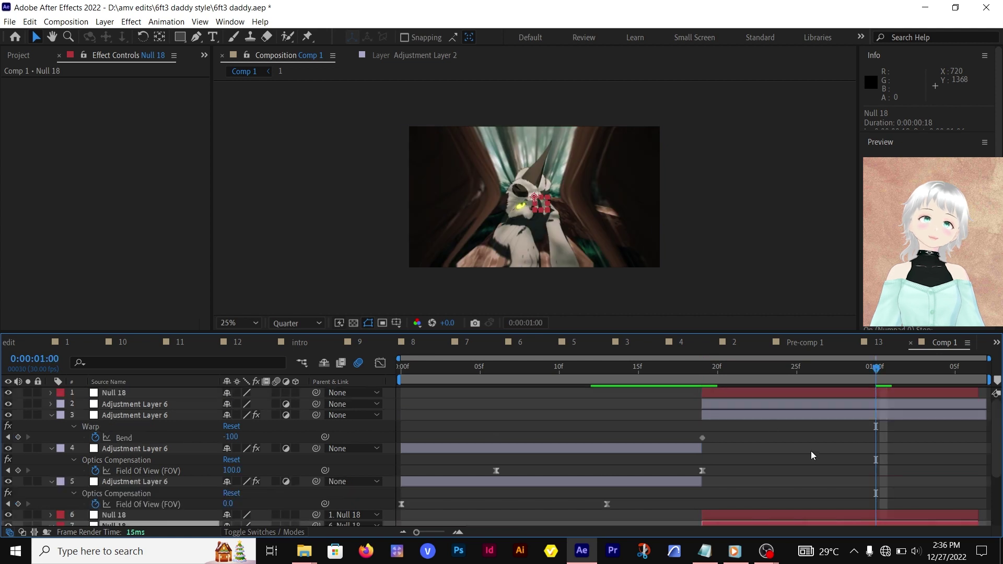
{"action": "left_click", "coordinate": [800, 417]}
{"action": "left_click", "coordinate": [118, 118]}
{"action": "type", "text": "0"}
Step: Ease the Bend keyframes into a steeper ramp and scrub past 1:00 to check it
{"action": "left_click", "coordinate": [124, 437]}
{"action": "left_click", "coordinate": [380, 364]}
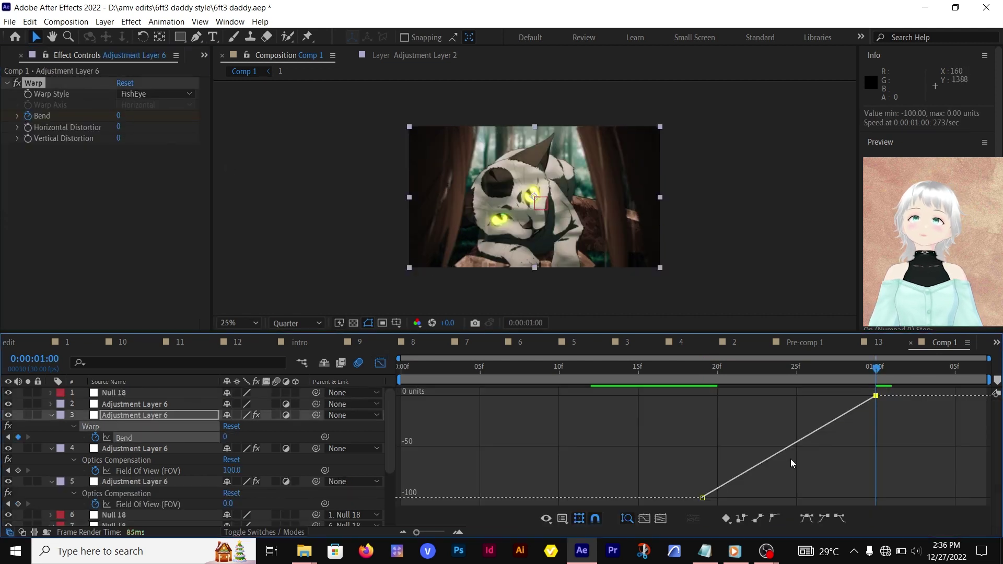
{"action": "left_click", "coordinate": [809, 435]}
{"action": "left_click", "coordinate": [808, 518]}
{"action": "left_click_drag", "start_coordinate": [759, 497], "coordinate": [707, 407]}
{"action": "left_click", "coordinate": [719, 372]}
{"action": "left_click_drag", "start_coordinate": [817, 396], "coordinate": [744, 401]}
{"action": "left_click_drag", "start_coordinate": [720, 368], "coordinate": [908, 400]}
{"action": "left_click", "coordinate": [380, 363]}
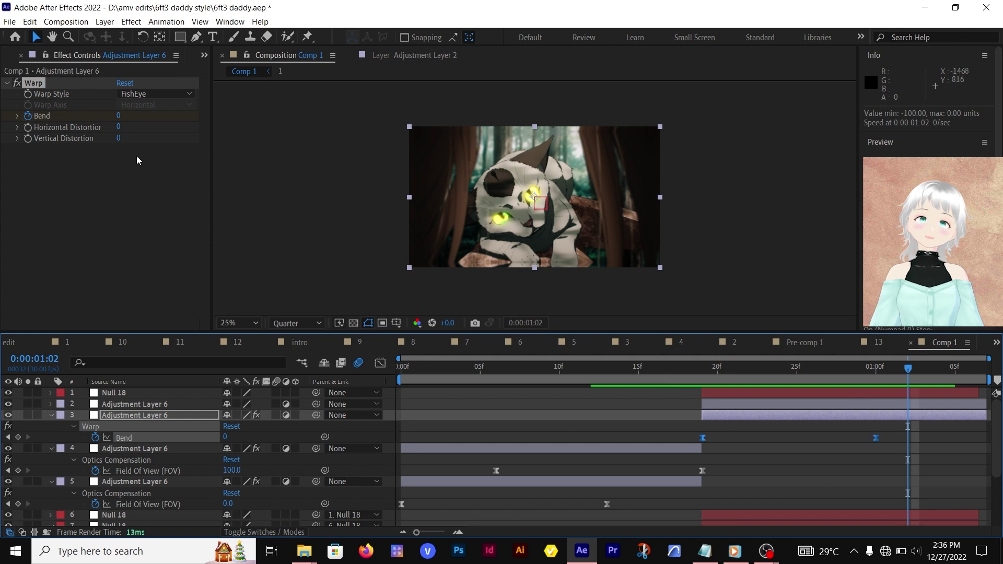
Step: Paste the animated FishEye Warp onto the other second-half adjustment layer
{"action": "key", "text": "ctrl+c"}
{"action": "left_click", "coordinate": [770, 405]}
{"action": "key", "text": "ctrl+v"}
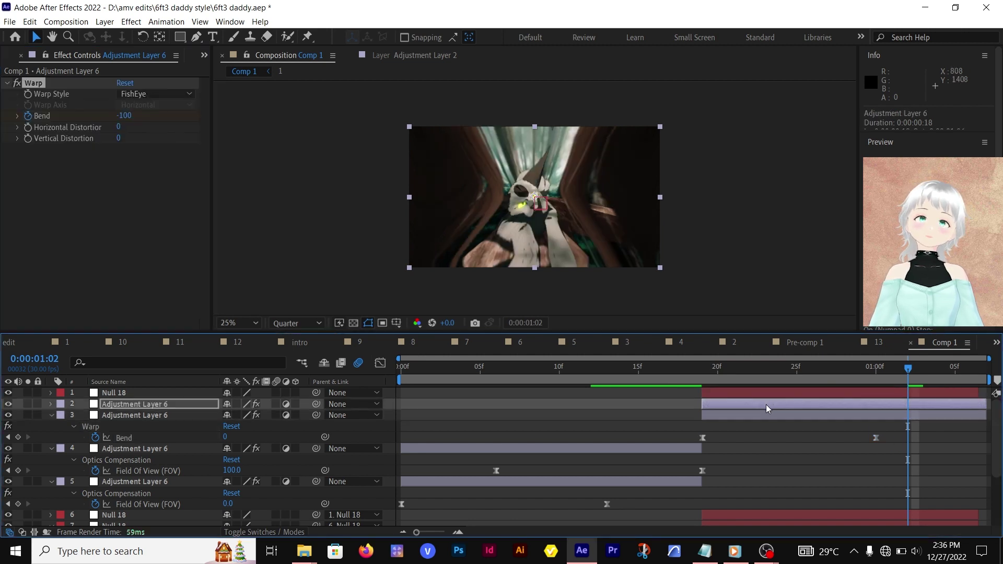
{"action": "right_click", "coordinate": [912, 429]}
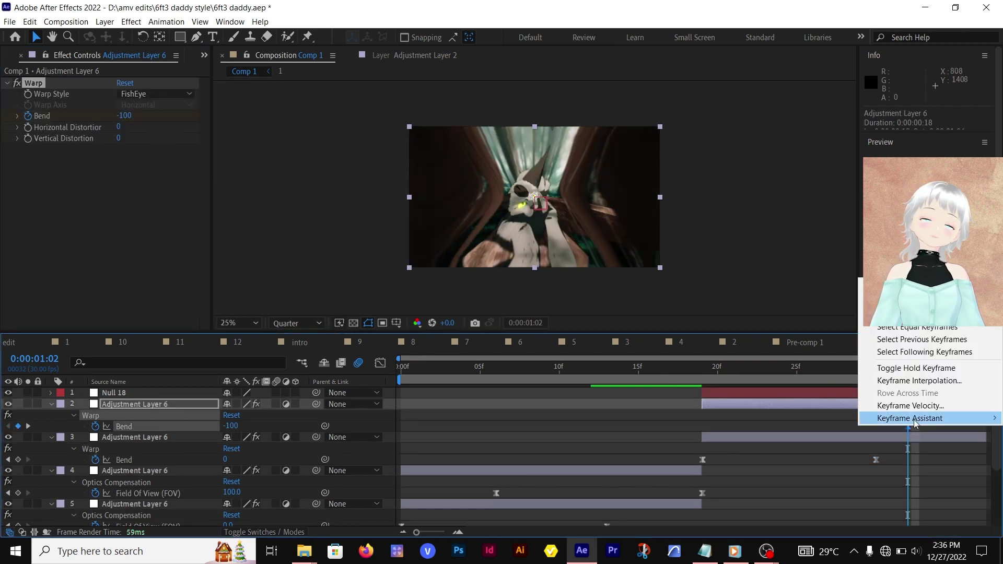
Step: Time-reverse the pasted Bend keyframes on the new adjustment layer
{"action": "mouse_move", "coordinate": [915, 421]}
{"action": "left_click", "coordinate": [747, 532]}
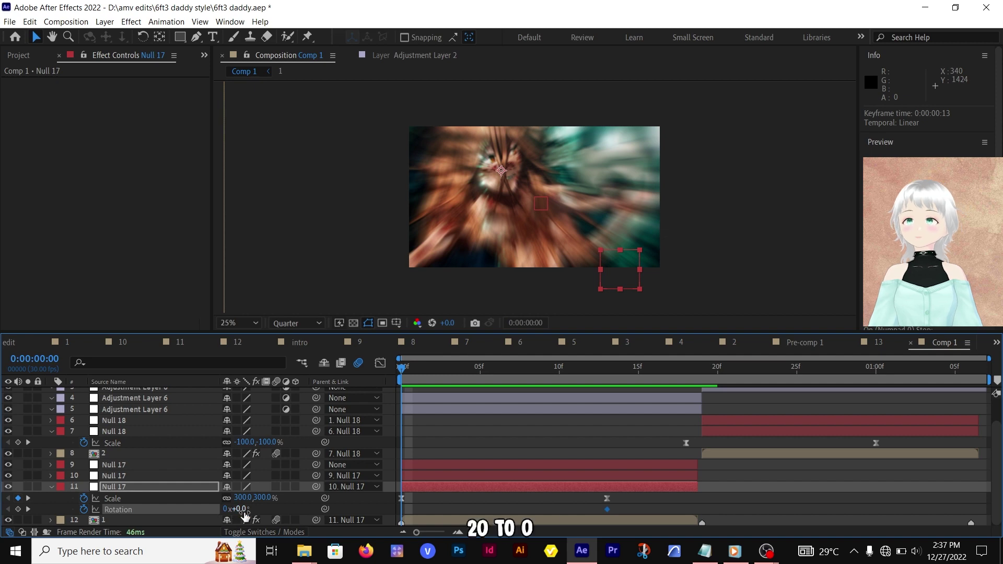
Step: Set the starting rotation to 20° and ease its keyframes steeply in the Graph Editor
{"action": "type", "text": "20"}
{"action": "key", "text": "Return"}
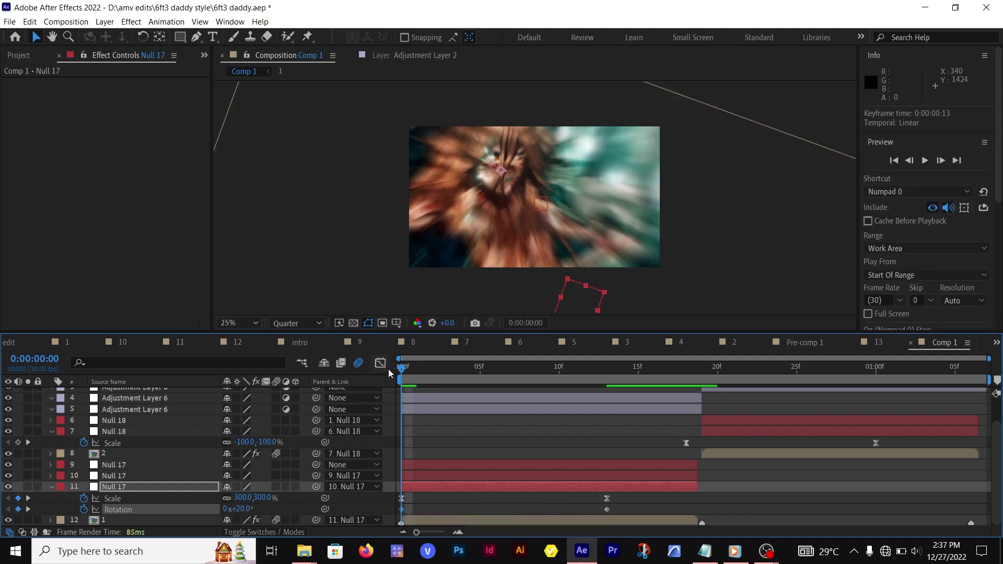
{"action": "left_click", "coordinate": [381, 364]}
{"action": "left_click", "coordinate": [512, 452]}
{"action": "left_click", "coordinate": [807, 519]}
{"action": "left_click_drag", "start_coordinate": [470, 396], "coordinate": [405, 487]}
{"action": "left_click_drag", "start_coordinate": [402, 370], "coordinate": [438, 374]}
{"action": "left_click", "coordinate": [84, 476]}
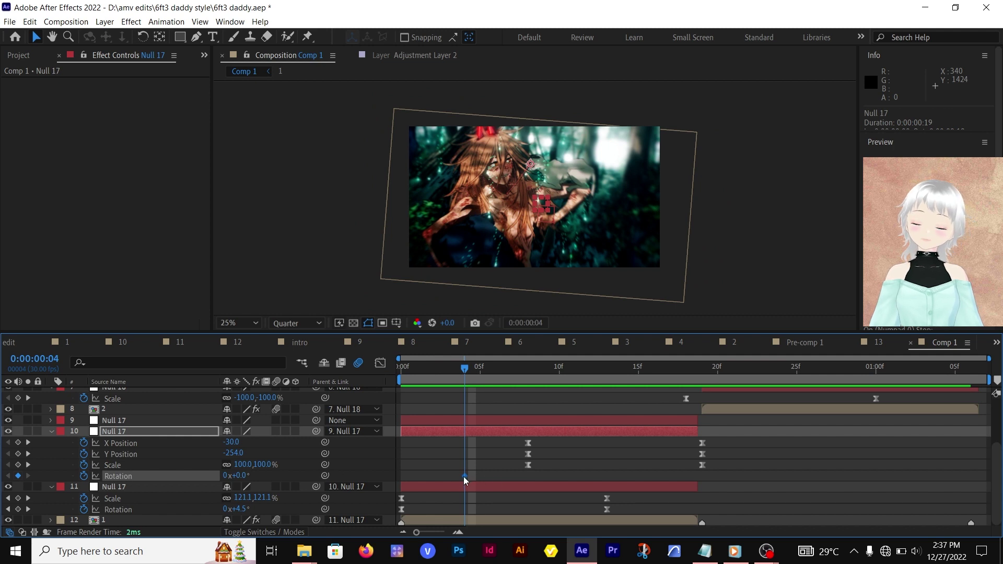
Step: Give the other Null 17 a -20° rotation keyframe at frame 19 with Easy Ease
{"action": "left_click", "coordinate": [246, 476]}
{"action": "type", "text": "-20"}
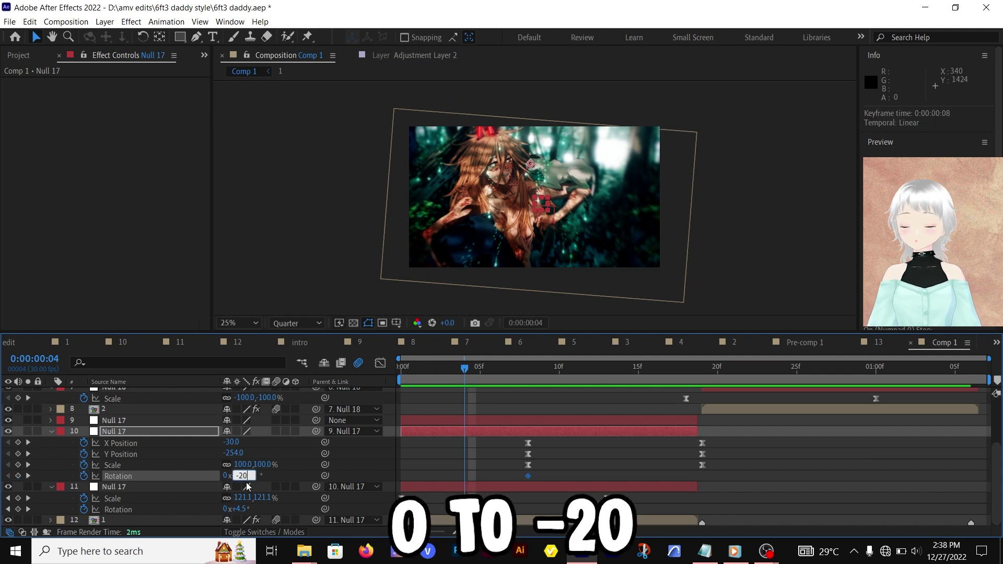
{"action": "key", "text": "Return"}
{"action": "left_click_drag", "start_coordinate": [465, 476], "coordinate": [703, 478]}
{"action": "left_click", "coordinate": [387, 360]}
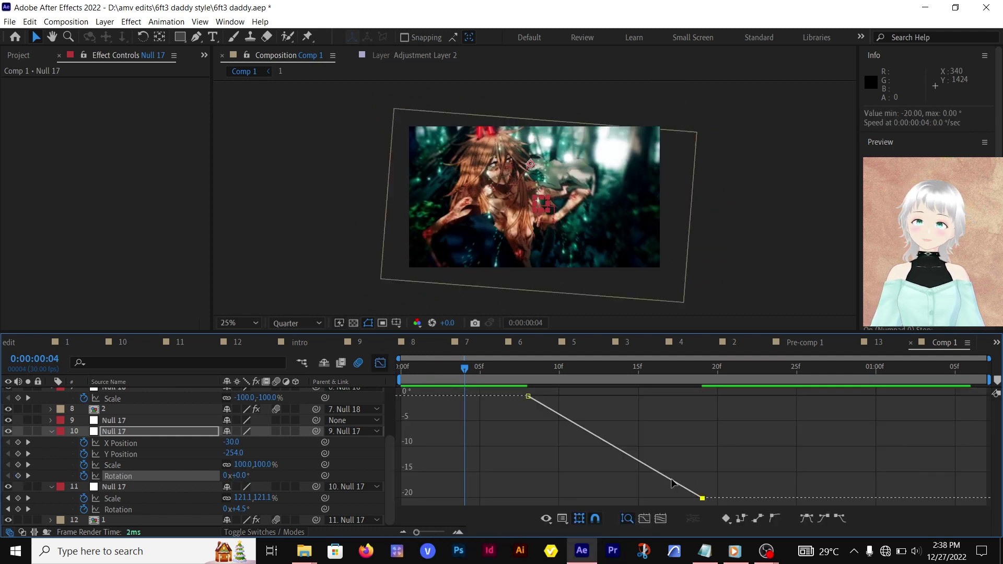
{"action": "key", "text": "F9"}
{"action": "left_click_drag", "start_coordinate": [586, 395], "coordinate": [674, 395]}
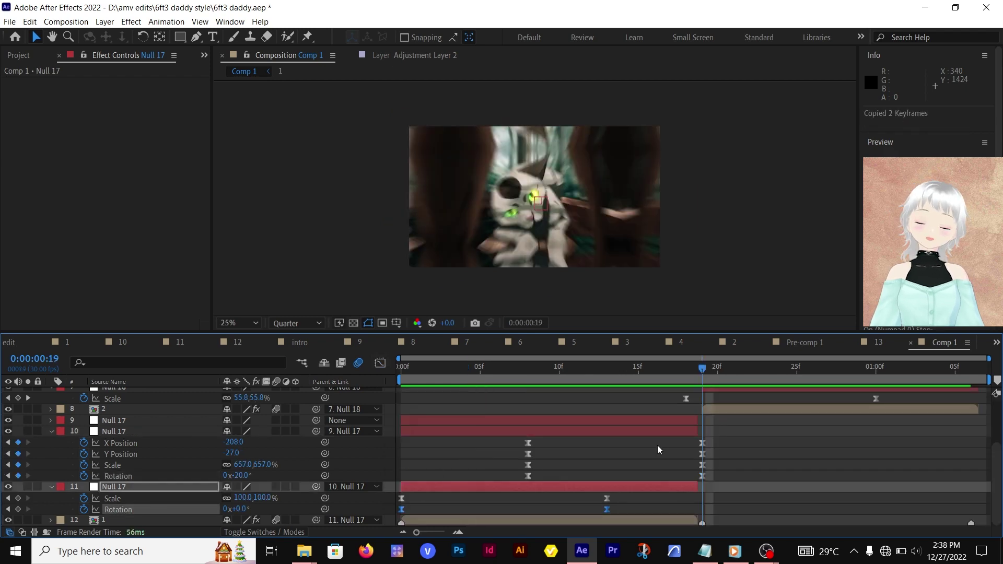
Step: Paste the rotation keyframes onto Null 18, moving its final keyframe to 01:00f
{"action": "scroll", "coordinate": [706, 434], "scroll_direction": "up", "scroll_amount": 3}
{"action": "left_click", "coordinate": [725, 420]}
{"action": "key", "text": "ctrl+v"}
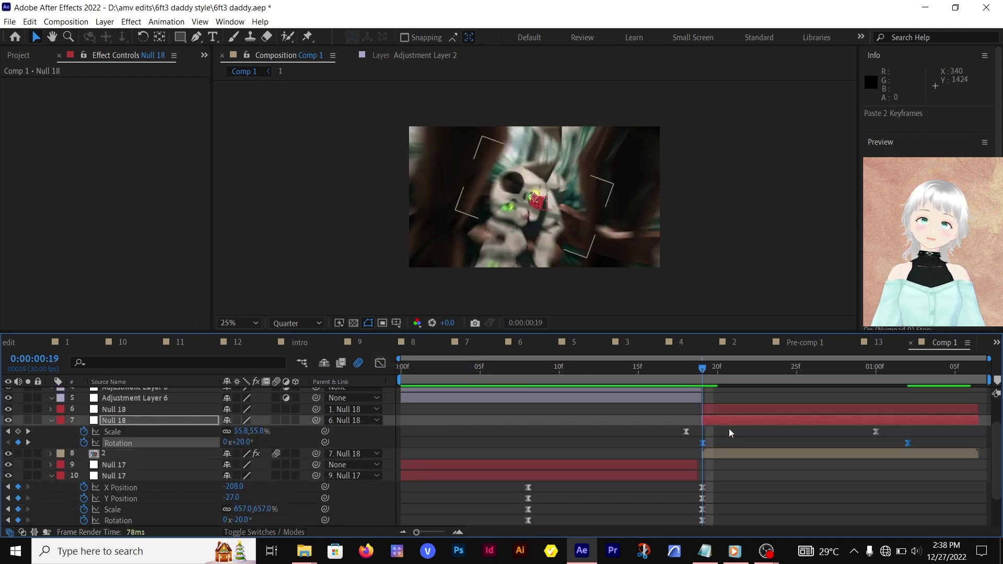
{"action": "left_click_drag", "start_coordinate": [906, 443], "coordinate": [877, 443]}
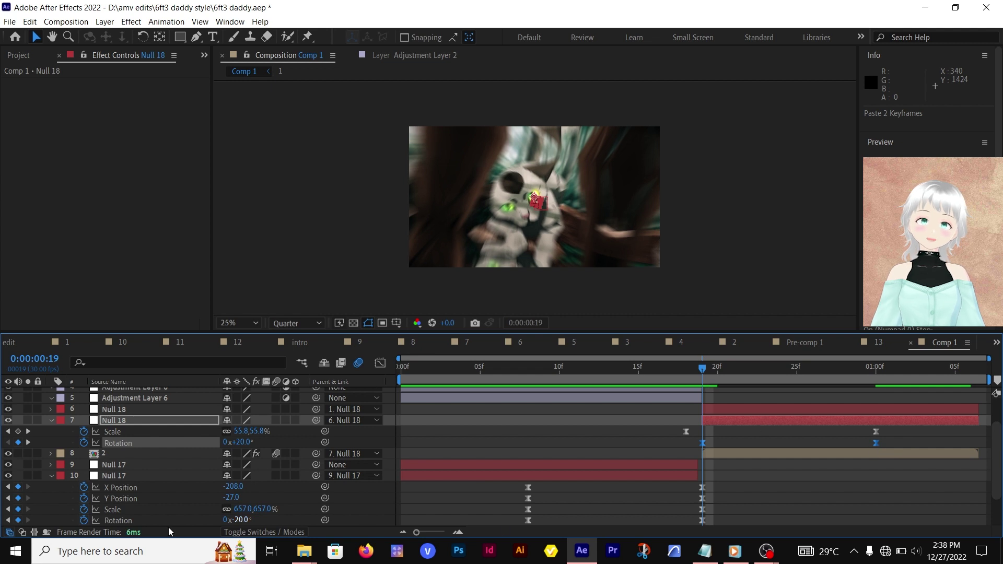
{"action": "scroll", "coordinate": [118, 491], "scroll_direction": "down", "scroll_amount": 3}
{"action": "left_click", "coordinate": [119, 488]}
{"action": "scroll", "coordinate": [773, 457], "scroll_direction": "up", "scroll_amount": 3}
{"action": "left_click", "coordinate": [768, 409]}
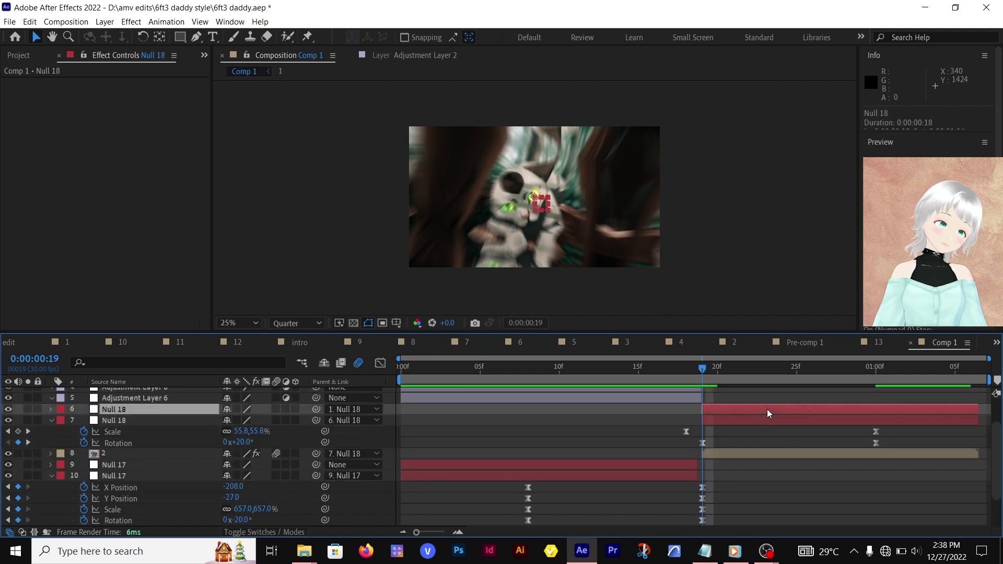
Step: Paste the rotation keyframes onto the other Null 18 and switch the Warp style to Twist
{"action": "key", "text": "ctrl+v"}
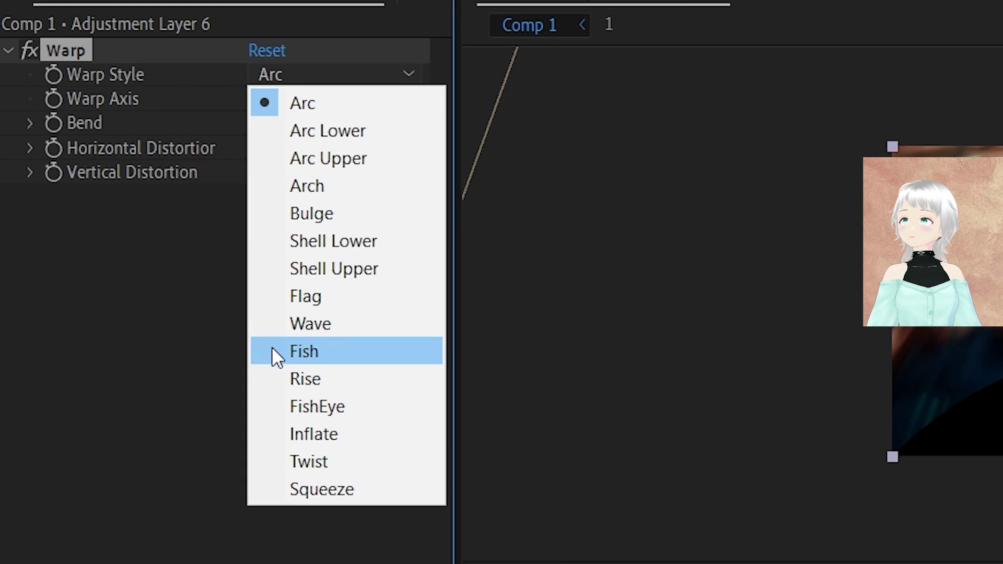
{"action": "left_click", "coordinate": [345, 462]}
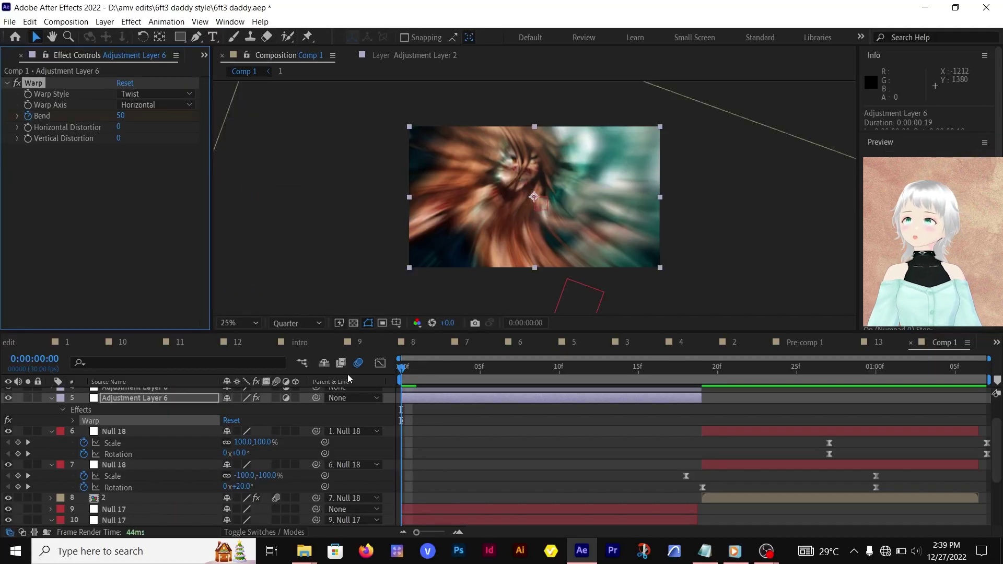
{"action": "key", "text": "u"}
Step: Set the Warp Bend to 0 at frame 13
{"action": "scroll", "coordinate": [520, 414], "scroll_direction": "down", "scroll_amount": 3}
{"action": "left_click", "coordinate": [607, 369]}
{"action": "scroll", "coordinate": [597, 407], "scroll_direction": "up", "scroll_amount": 2}
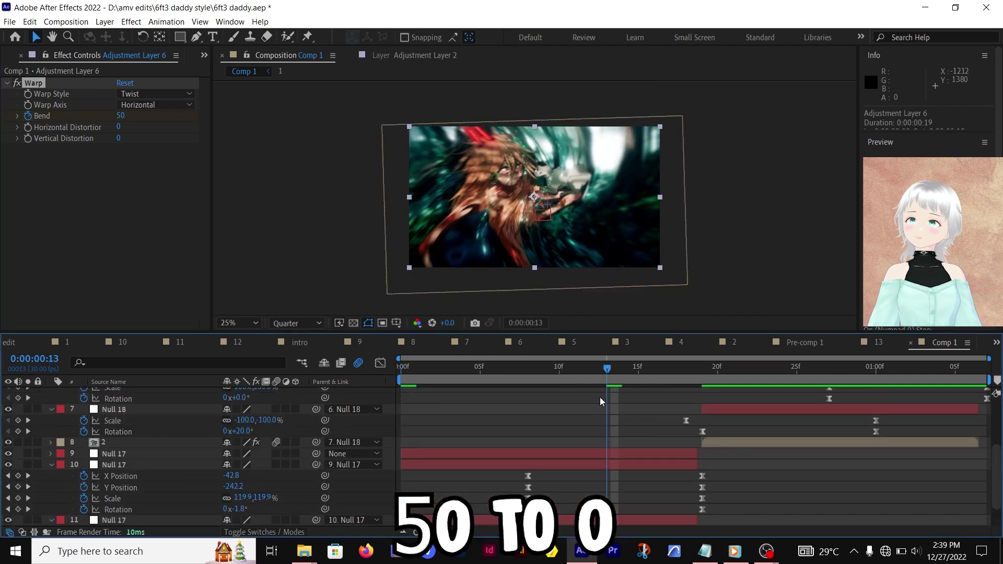
{"action": "left_click", "coordinate": [120, 118]}
{"action": "type", "text": "0"}
{"action": "left_click", "coordinate": [134, 218]}
{"action": "left_click_drag", "start_coordinate": [501, 368], "coordinate": [401, 368]}
Step: Easy Ease the Bend keyframes from 50 to 0 and preview the transition
{"action": "left_click", "coordinate": [124, 399]}
{"action": "left_click", "coordinate": [380, 363]}
{"action": "key", "text": "F9"}
{"action": "key", "text": "space"}
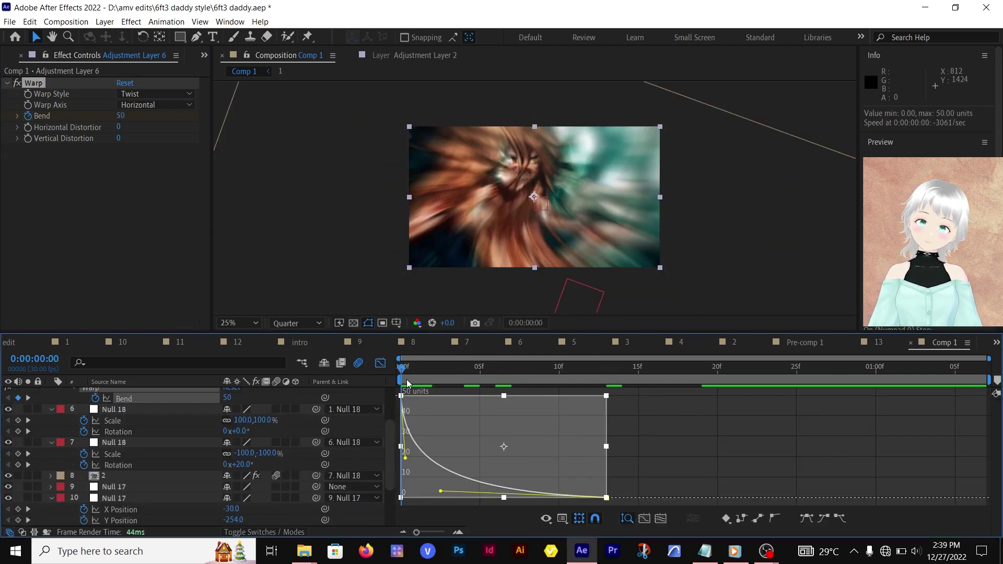
{"action": "key", "text": "shift+F3"}
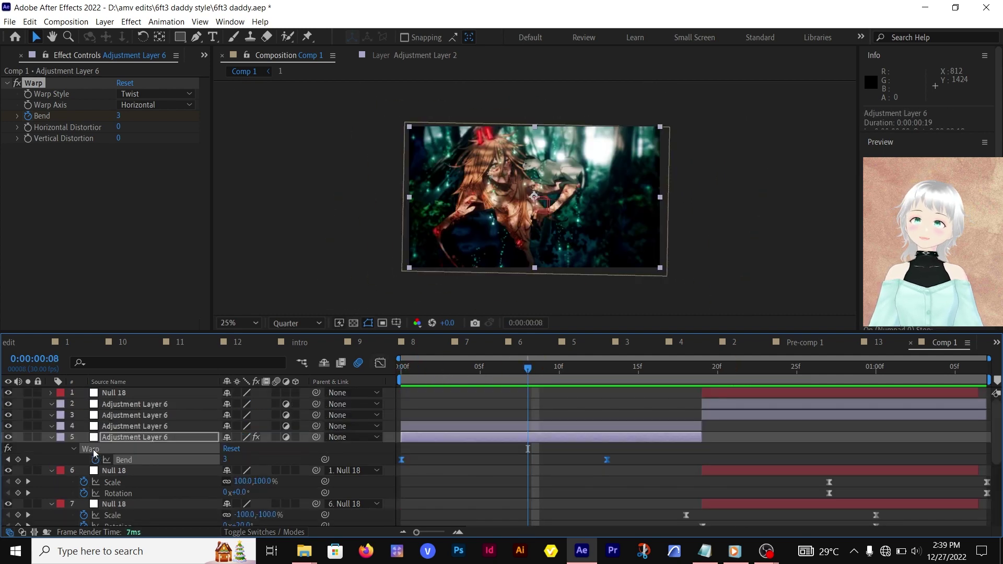
Step: Paste the Warp keyframes onto adjustment layer 4 and time-reverse the Bend keyframes
{"action": "left_click", "coordinate": [126, 426]}
{"action": "key", "text": "ctrl+v"}
{"action": "right_click", "coordinate": [734, 448]}
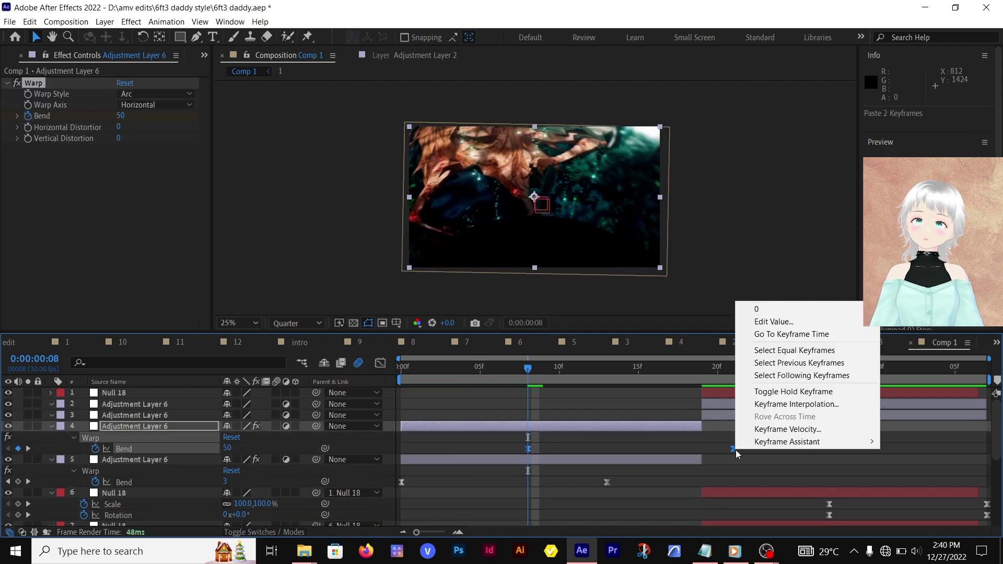
{"action": "mouse_move", "coordinate": [795, 439]}
{"action": "left_click", "coordinate": [643, 551]}
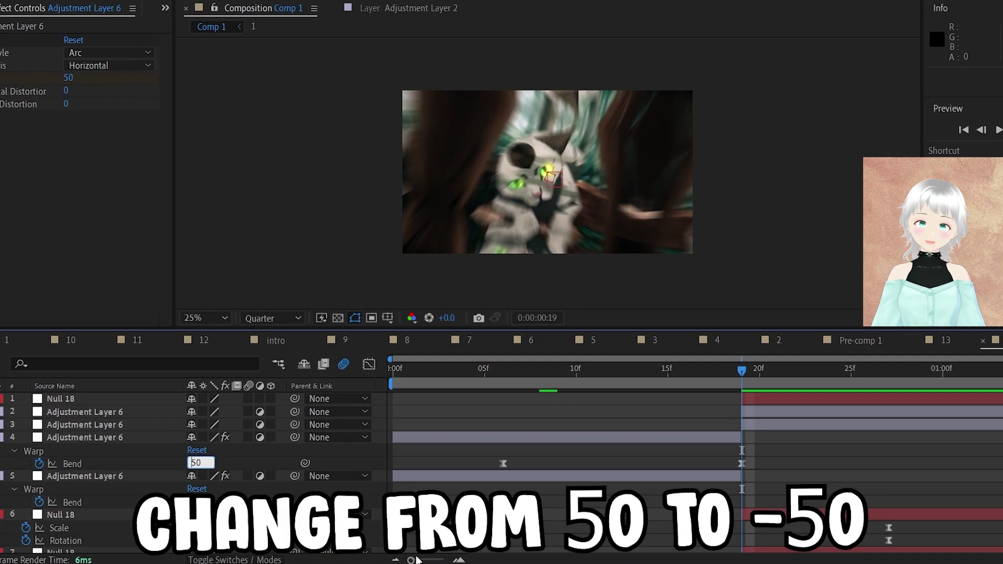
{"action": "left_click", "coordinate": [386, 502]}
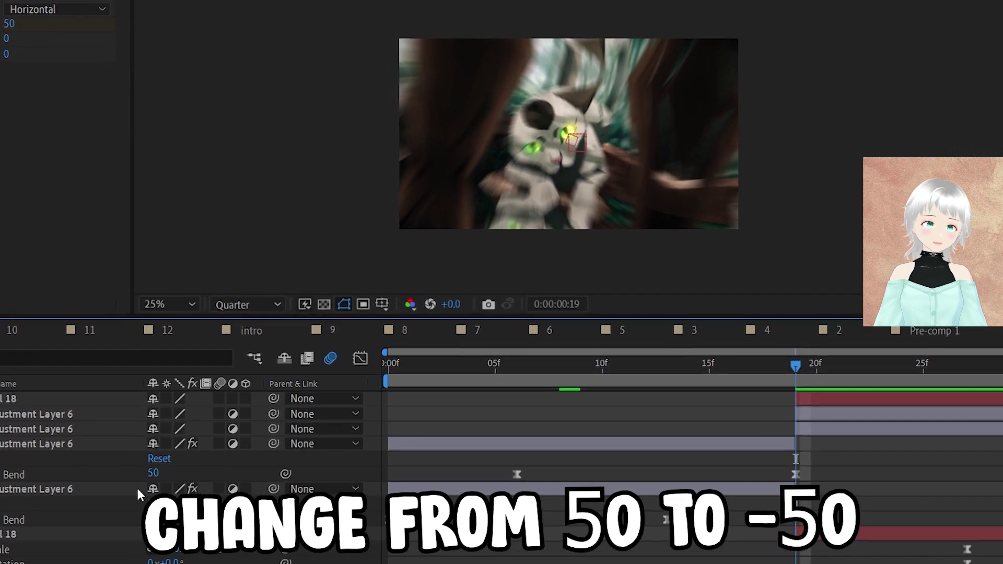
Step: Change the Bend value at frame 19 to -50
{"action": "left_click", "coordinate": [159, 473]}
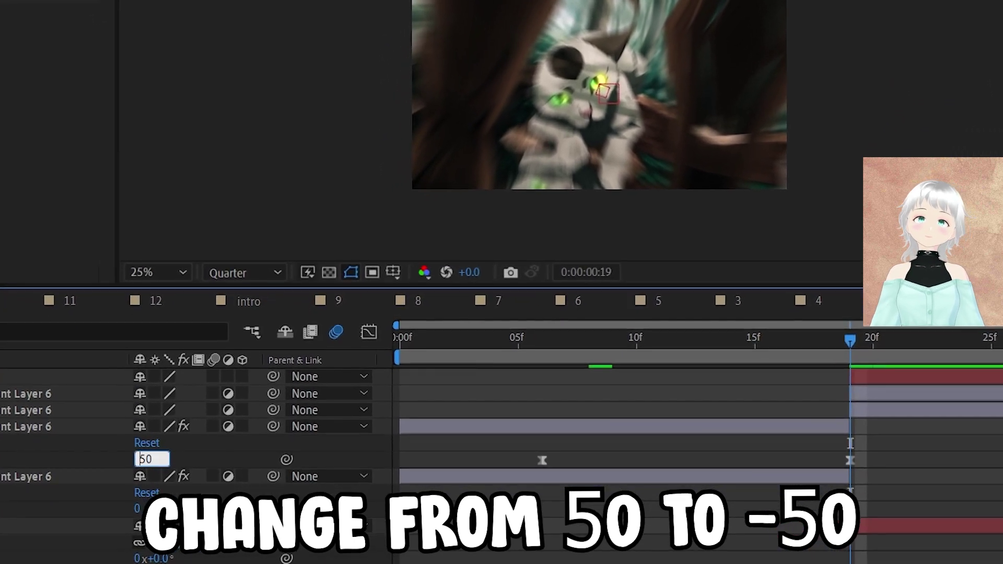
{"action": "type", "text": "-50"}
{"action": "key", "text": "Return"}
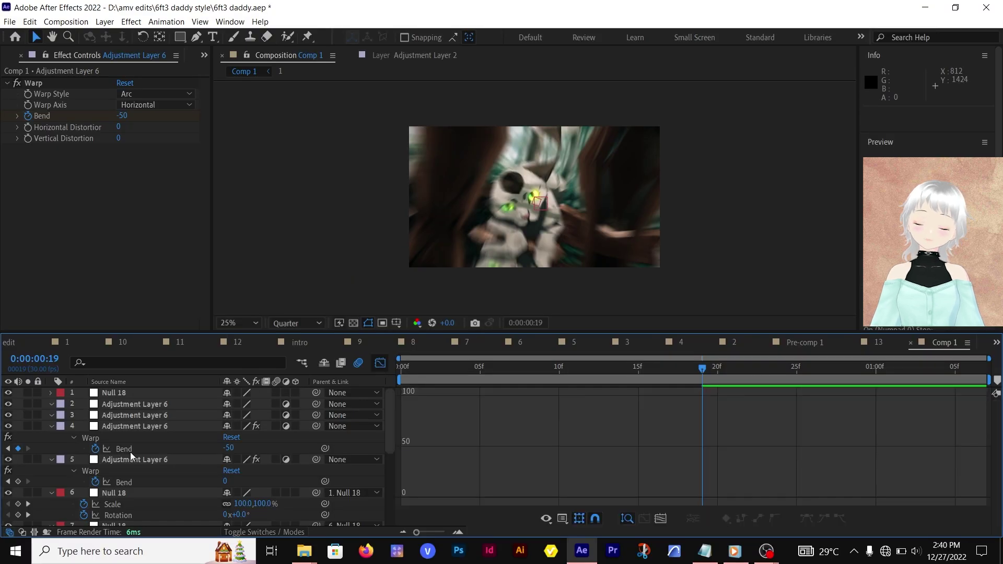
Step: Reshape the Bend ease in the Graph Editor so it accelerates sharply into frame 19
{"action": "left_click", "coordinate": [126, 451]}
{"action": "left_click", "coordinate": [704, 488]}
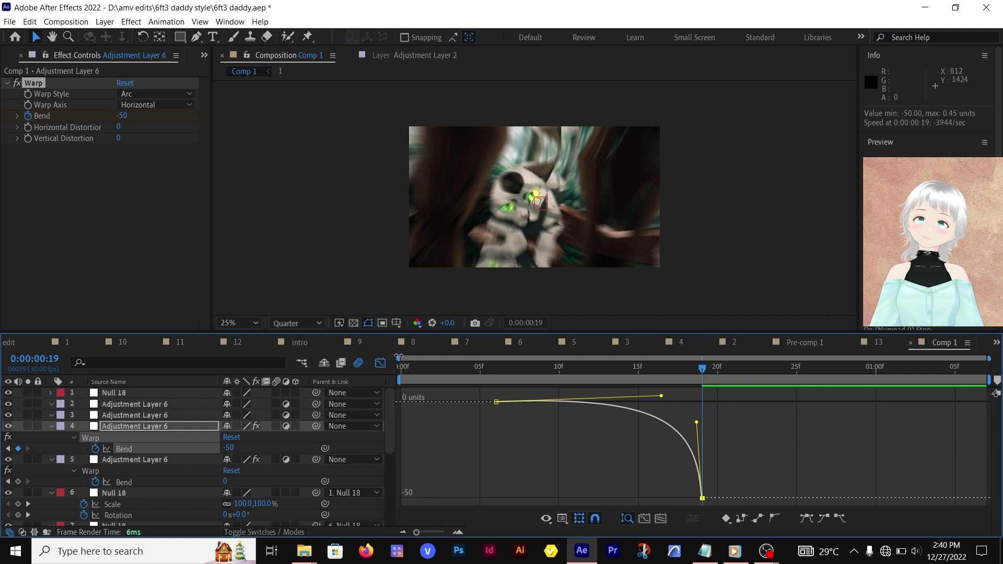
{"action": "left_click_drag", "start_coordinate": [658, 401], "coordinate": [649, 417]}
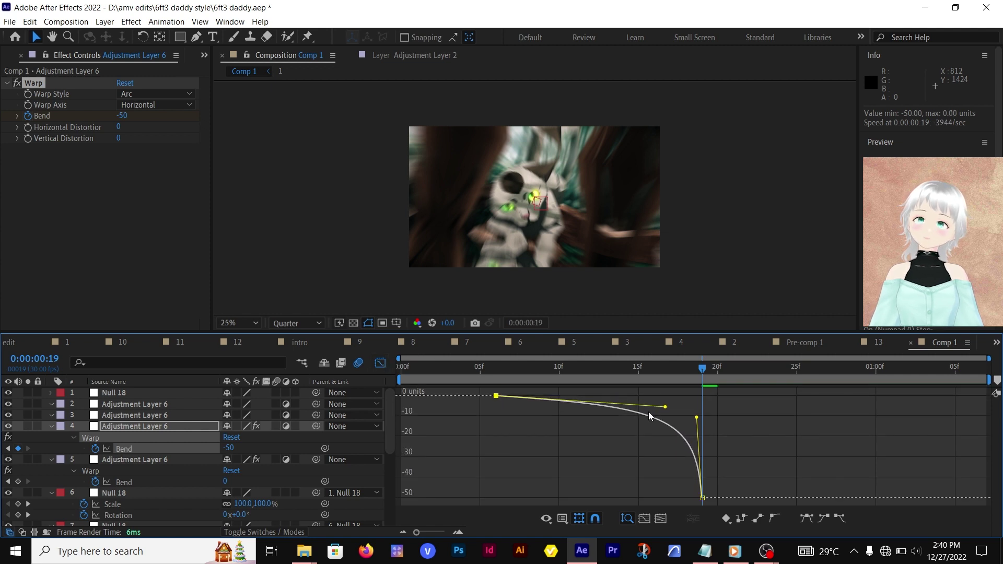
{"action": "left_click", "coordinate": [383, 364]}
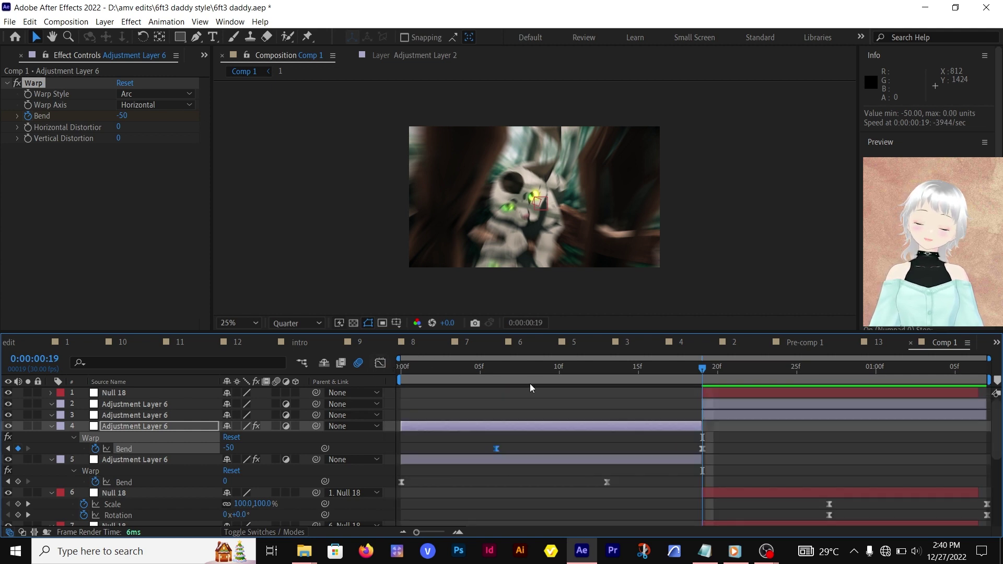
{"action": "left_click_drag", "start_coordinate": [525, 362], "coordinate": [671, 379]}
Step: Switch layer 4's Warp style to Twist and check it across frames
{"action": "left_click", "coordinate": [155, 95]}
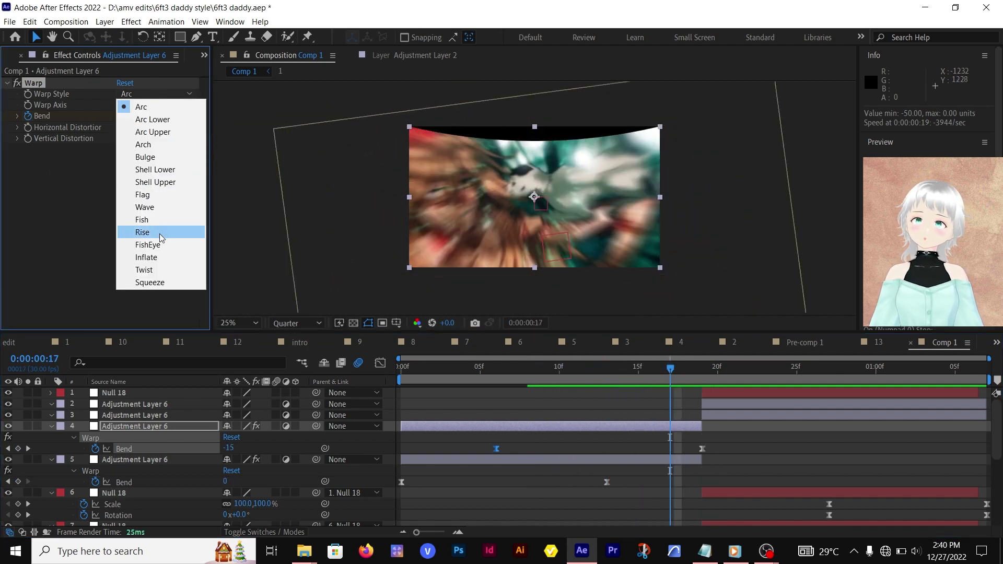
{"action": "left_click", "coordinate": [167, 270]}
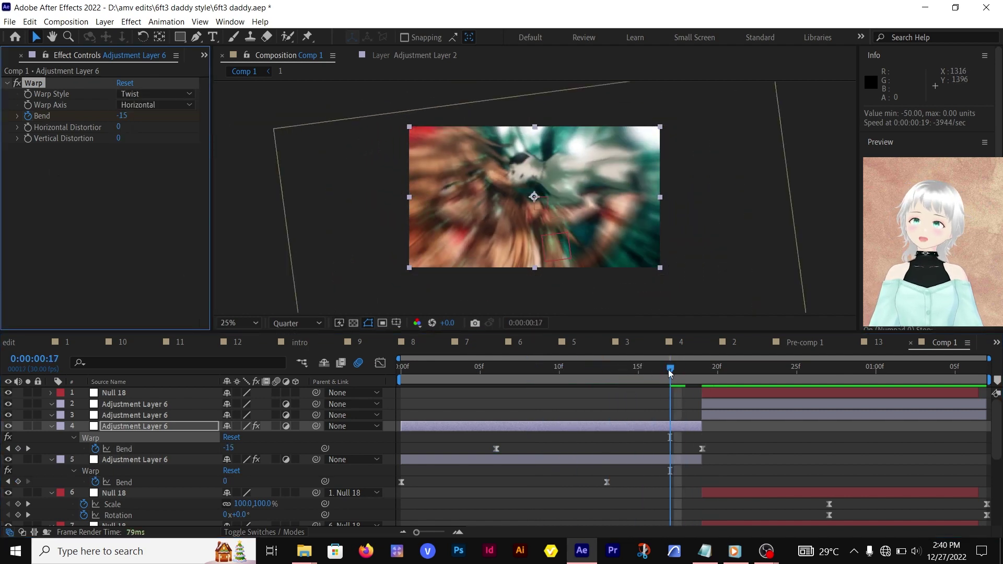
{"action": "left_click_drag", "start_coordinate": [671, 373], "coordinate": [392, 373]}
Step: Paste layer 5's Bend keyframes onto layer 3 at 19f and set its Warp to Twist
{"action": "left_click", "coordinate": [123, 483]}
{"action": "key", "text": "ctrl+c"}
{"action": "left_click", "coordinate": [707, 368]}
{"action": "left_click", "coordinate": [723, 416]}
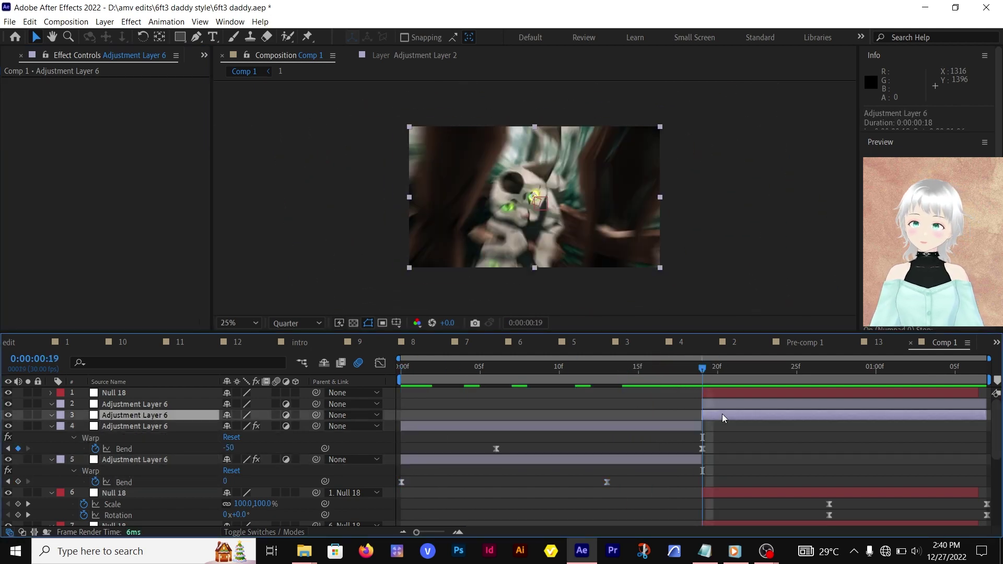
{"action": "key", "text": "ctrl+v"}
{"action": "left_click", "coordinate": [155, 94]}
{"action": "left_click", "coordinate": [167, 268]}
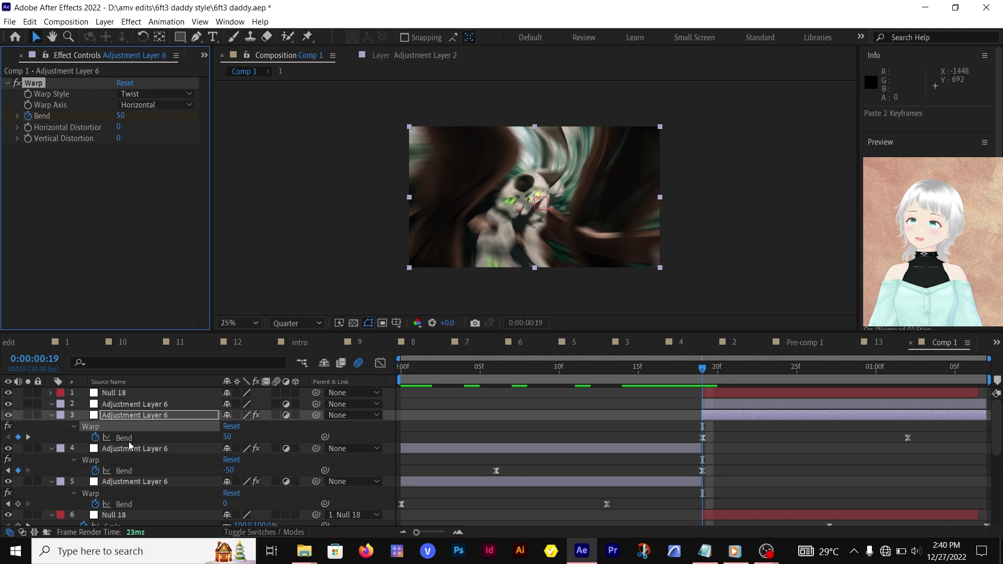
Step: Paste layer 4's Bend keyframes onto adjustment layer 2
{"action": "left_click", "coordinate": [123, 471]}
{"action": "left_click", "coordinate": [131, 405]}
{"action": "key", "text": "ctrl+v"}
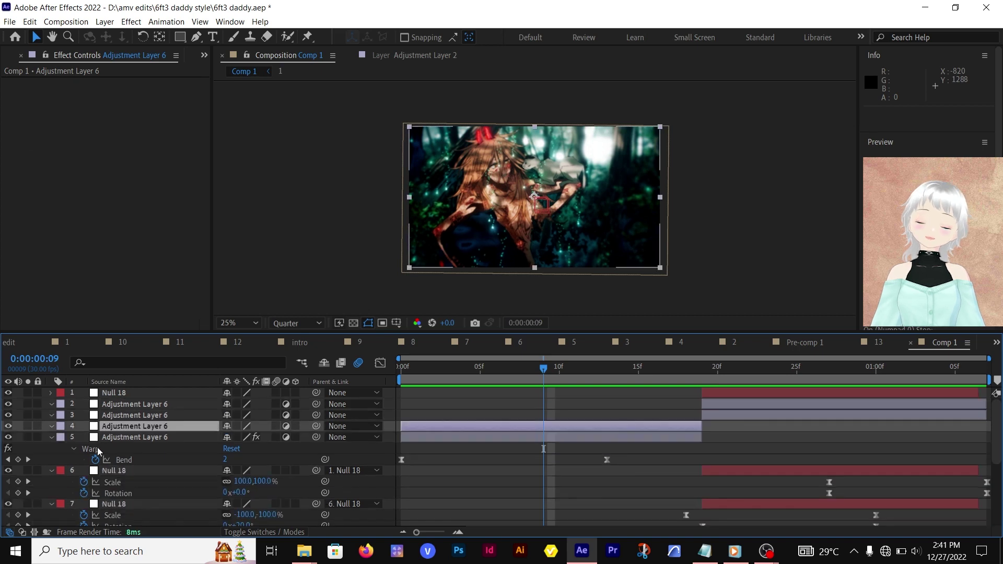
Step: Delete Null 17's Scale and Rotation keyframes and reset its transform
{"action": "scroll", "coordinate": [368, 420], "scroll_direction": "down", "scroll_amount": 2}
{"action": "scroll", "coordinate": [369, 419], "scroll_direction": "down", "scroll_amount": 1}
{"action": "left_click_drag", "start_coordinate": [543, 368], "coordinate": [383, 379]}
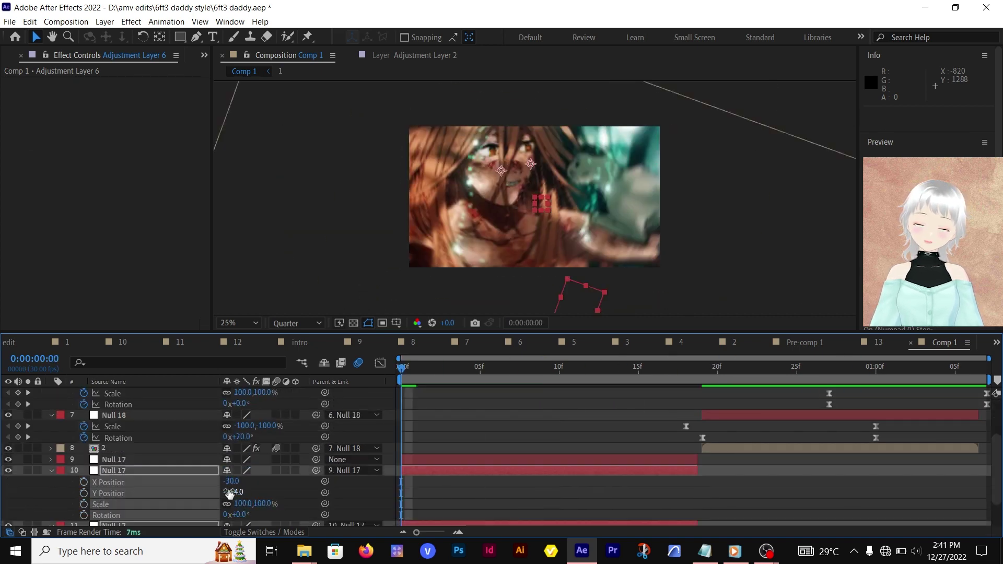
{"action": "left_click", "coordinate": [51, 474]}
{"action": "left_click", "coordinate": [51, 509]}
{"action": "scroll", "coordinate": [157, 509], "scroll_direction": "down", "scroll_amount": 5}
{"action": "left_click", "coordinate": [139, 499]}
{"action": "left_click", "coordinate": [139, 511]}
{"action": "key", "text": "Delete"}
{"action": "scroll", "coordinate": [148, 507], "scroll_direction": "up", "scroll_amount": 2}
{"action": "left_click", "coordinate": [231, 432]}
Step: Reset the upper Null 17's transform
{"action": "scroll", "coordinate": [236, 496], "scroll_direction": "down", "scroll_amount": 3}
{"action": "scroll", "coordinate": [265, 483], "scroll_direction": "up", "scroll_amount": 3}
{"action": "left_click", "coordinate": [167, 478]}
{"action": "left_click", "coordinate": [51, 476]}
{"action": "left_click", "coordinate": [52, 475]}
{"action": "left_click", "coordinate": [52, 476]}
{"action": "scroll", "coordinate": [213, 497], "scroll_direction": "down", "scroll_amount": 4}
Step: Reset clip layer 12's transform and set its Position to 0,0
{"action": "left_click", "coordinate": [157, 521]}
{"action": "left_click", "coordinate": [51, 520]}
{"action": "scroll", "coordinate": [183, 509], "scroll_direction": "down", "scroll_amount": 1}
{"action": "left_click", "coordinate": [232, 510]}
{"action": "left_click_drag", "start_coordinate": [402, 368], "coordinate": [559, 368]}
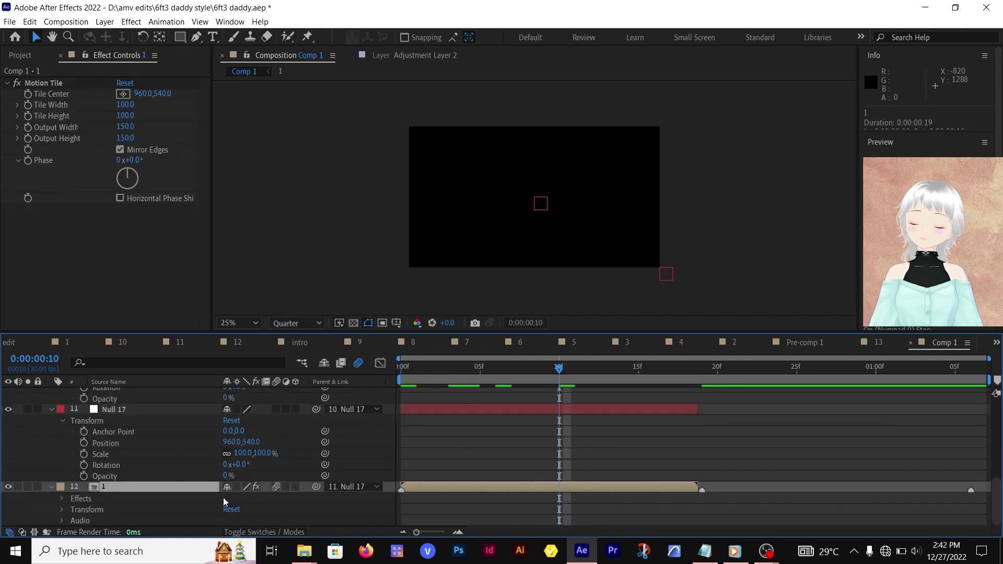
{"action": "left_click", "coordinate": [63, 510]}
{"action": "scroll", "coordinate": [186, 486], "scroll_direction": "down", "scroll_amount": 2}
{"action": "scroll", "coordinate": [199, 477], "scroll_direction": "down", "scroll_amount": 1}
{"action": "left_click", "coordinate": [258, 477]}
{"action": "type", "text": "0"}
{"action": "left_click", "coordinate": [308, 478]}
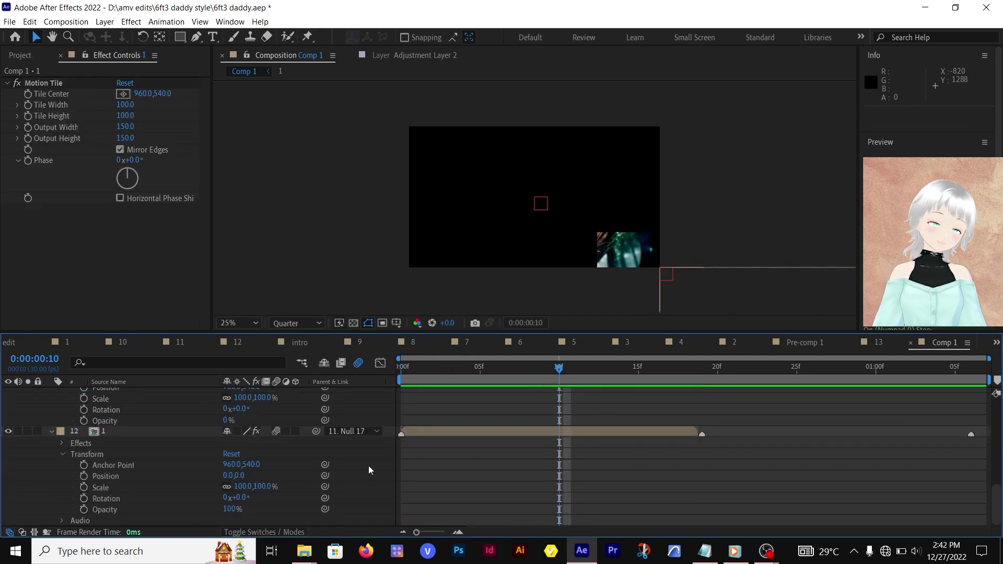
Step: Zero the Position values of Null 17 and layer 10, then scrub to check
{"action": "scroll", "coordinate": [308, 478], "scroll_direction": "up", "scroll_amount": 6}
{"action": "left_click", "coordinate": [231, 454]}
{"action": "type", "text": "0"}
{"action": "left_click", "coordinate": [259, 455]}
{"action": "type", "text": "0"}
{"action": "scroll", "coordinate": [262, 460], "scroll_direction": "down", "scroll_amount": 1}
{"action": "left_click", "coordinate": [230, 465]}
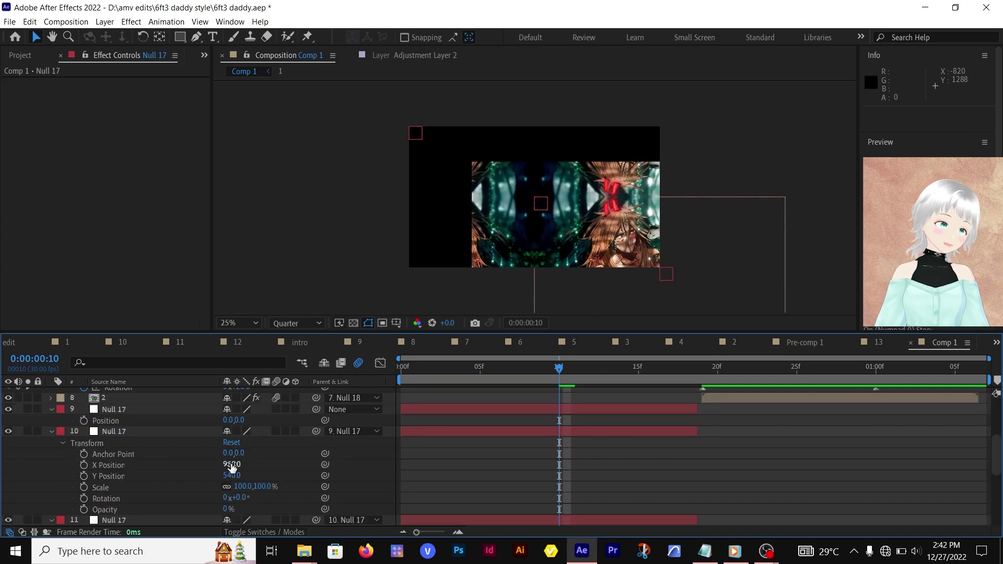
{"action": "type", "text": "0"}
{"action": "left_click", "coordinate": [230, 476]}
{"action": "type", "text": "0"}
{"action": "scroll", "coordinate": [321, 450], "scroll_direction": "down", "scroll_amount": 1}
{"action": "mouse_move", "coordinate": [418, 370]}
{"action": "left_mouse_down"}
{"action": "mouse_move", "coordinate": [670, 376]}
{"action": "mouse_move", "coordinate": [414, 393]}
{"action": "mouse_move", "coordinate": [697, 380]}
{"action": "mouse_move", "coordinate": [401, 380]}
{"action": "left_mouse_up"}
Step: Delete the leftover Null 17, Null 18 and adjustment layers
{"action": "scroll", "coordinate": [414, 393], "scroll_direction": "up", "scroll_amount": 3}
{"action": "left_click", "coordinate": [126, 476]}
{"action": "key", "text": "Delete"}
{"action": "left_click", "coordinate": [119, 476]}
{"action": "key", "text": "Delete"}
{"action": "left_click", "coordinate": [119, 400]}
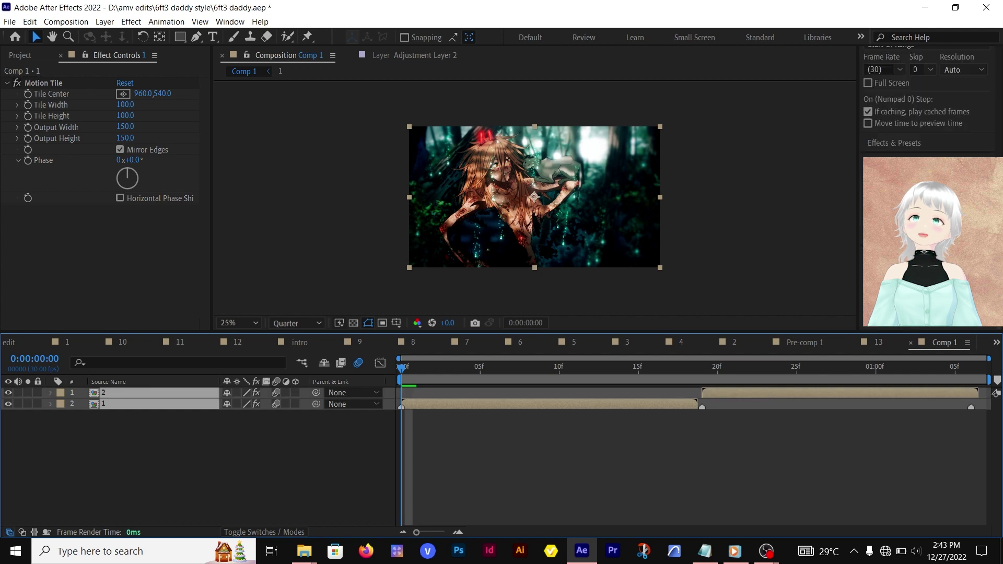
Step: Create parent nulls for clip layers 1 and 2
{"action": "left_click", "coordinate": [912, 210]}
{"action": "left_click", "coordinate": [453, 497]}
{"action": "left_click", "coordinate": [428, 450]}
Step: Move the lower Null 19's anchor point above the frame and preview at frame 7
{"action": "left_click", "coordinate": [431, 439]}
{"action": "left_click_drag", "start_coordinate": [537, 199], "coordinate": [527, 153]}
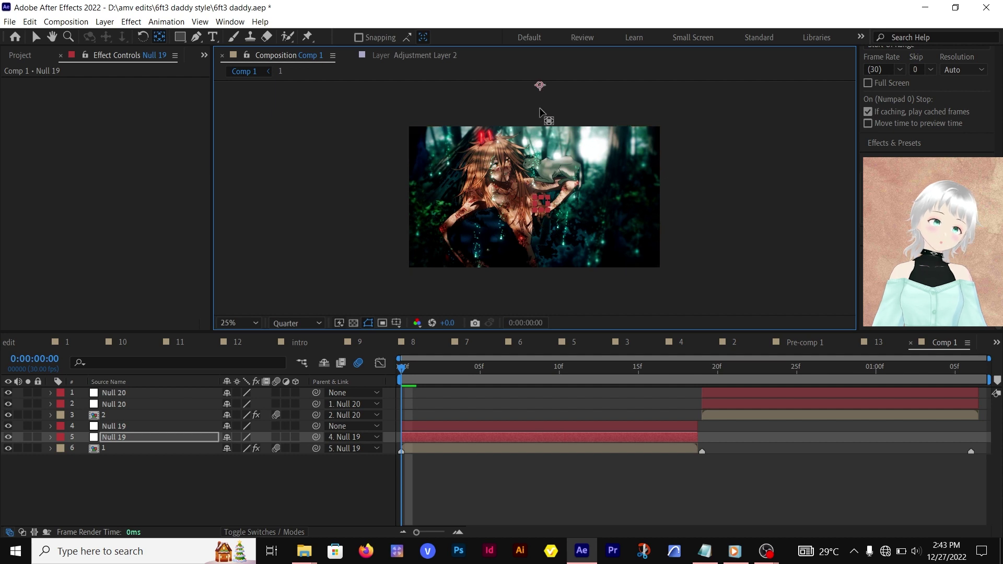
{"action": "left_click", "coordinate": [513, 369]}
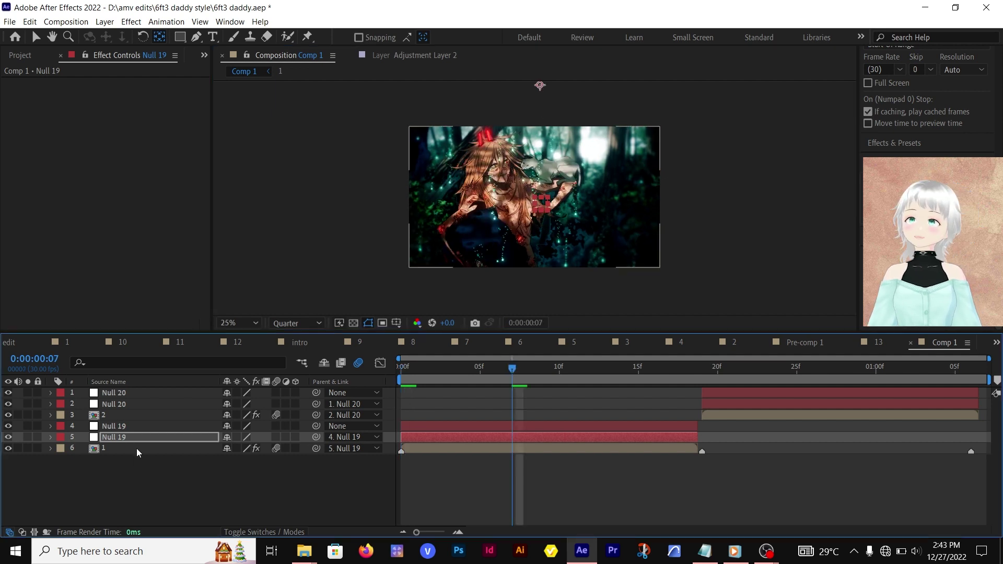
{"action": "left_click", "coordinate": [409, 373]}
Step: Keyframe the lower Null 19's Rotation from 20° to 0° with a sharp Graph Editor ease
{"action": "key", "text": "r"}
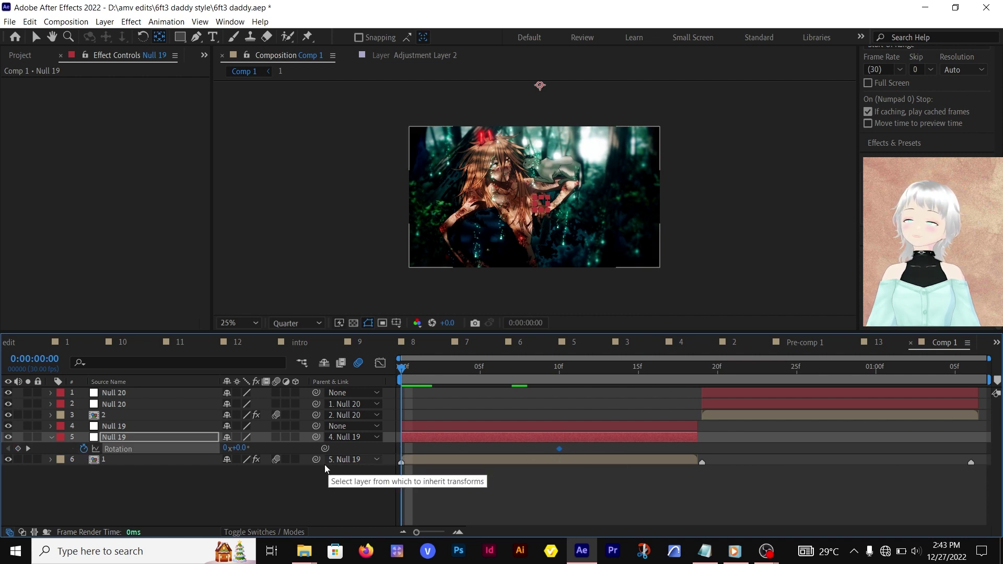
{"action": "left_click", "coordinate": [242, 448]}
{"action": "type", "text": "2"}
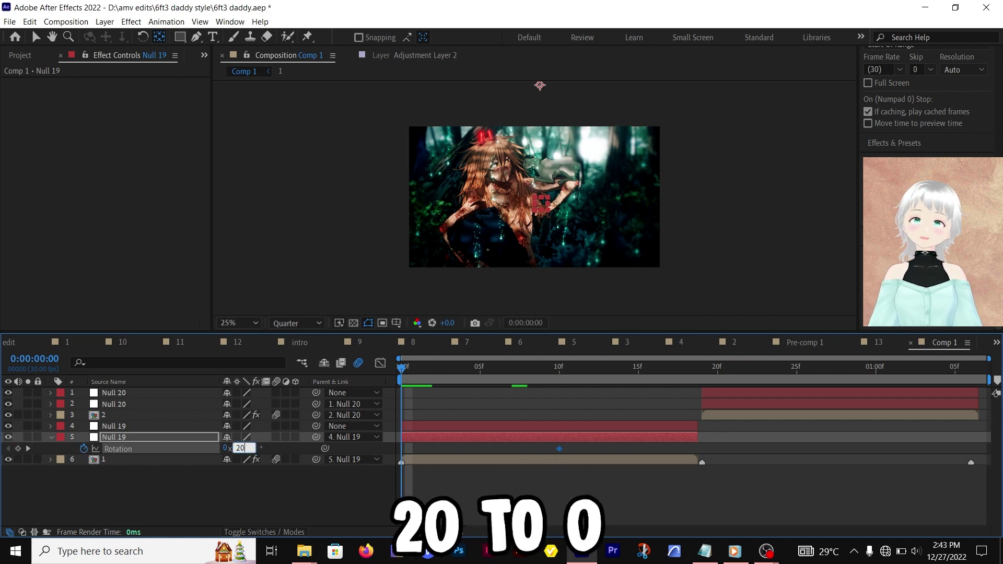
{"action": "type", "text": "0"}
{"action": "key", "text": "Return"}
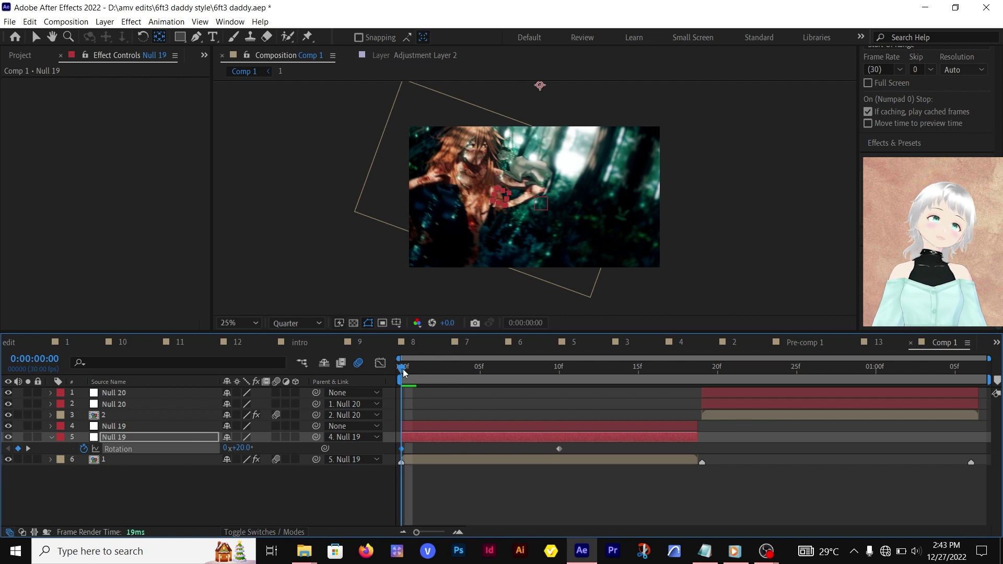
{"action": "left_click", "coordinate": [380, 363]}
{"action": "left_click_drag", "start_coordinate": [399, 391], "coordinate": [574, 510]}
{"action": "left_click", "coordinate": [806, 518]}
{"action": "left_click_drag", "start_coordinate": [454, 396], "coordinate": [405, 497]}
{"action": "left_click", "coordinate": [380, 363]}
Step: At frame 8, select the upper Null 19 and reveal its transform property
{"action": "left_click", "coordinate": [496, 368]}
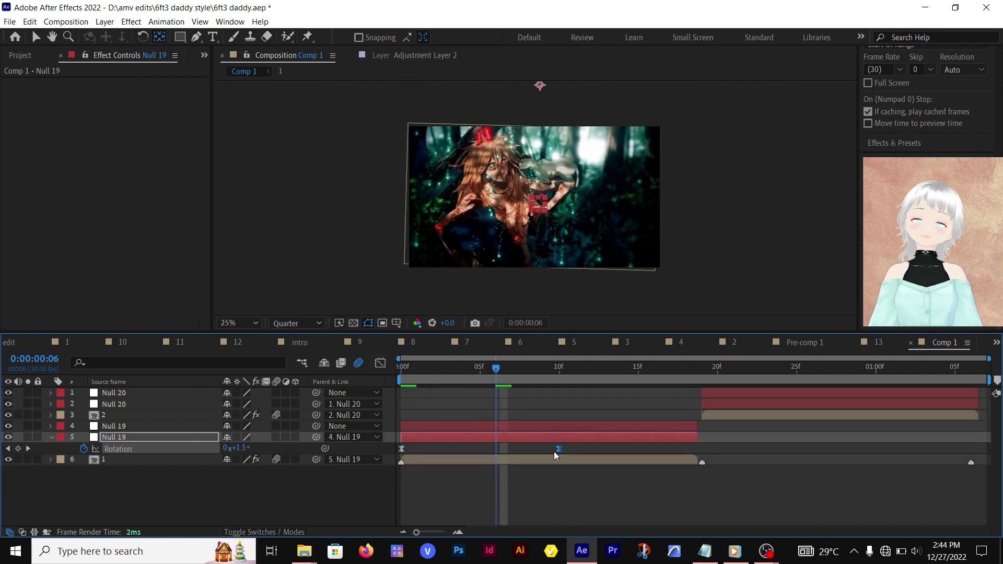
{"action": "left_click", "coordinate": [528, 371]}
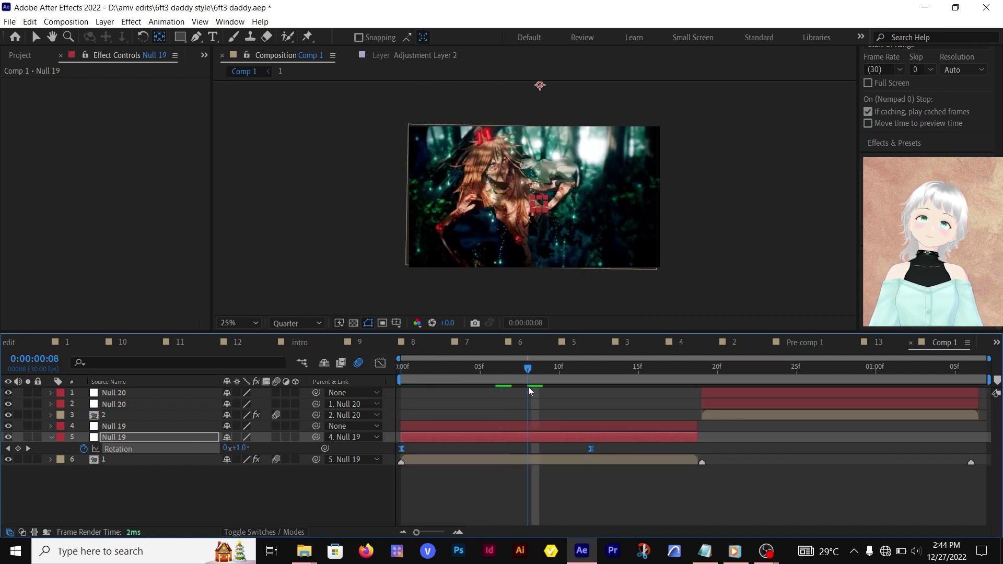
{"action": "left_click", "coordinate": [538, 424]}
{"action": "key", "text": "p"}
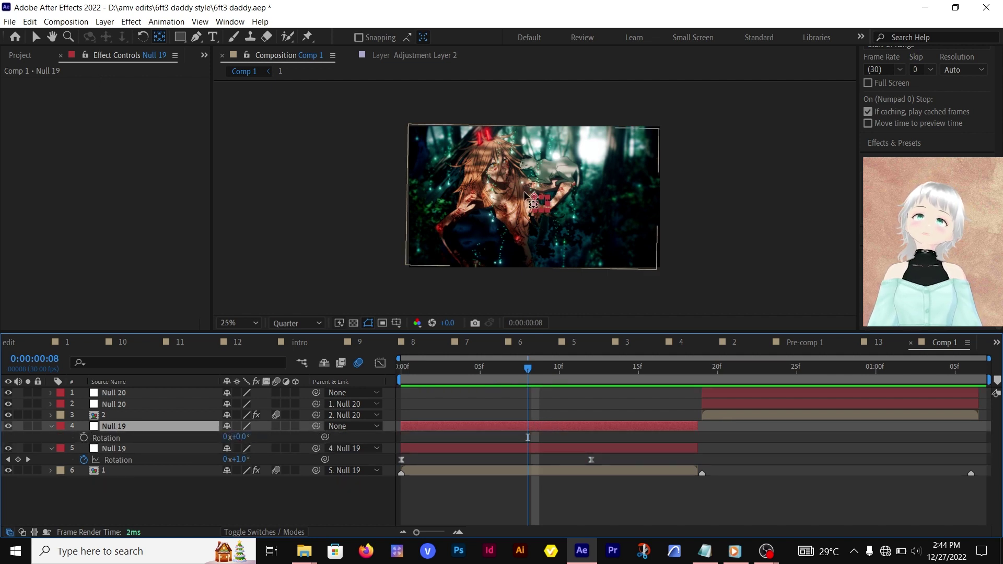
{"action": "left_click", "coordinate": [532, 192]}
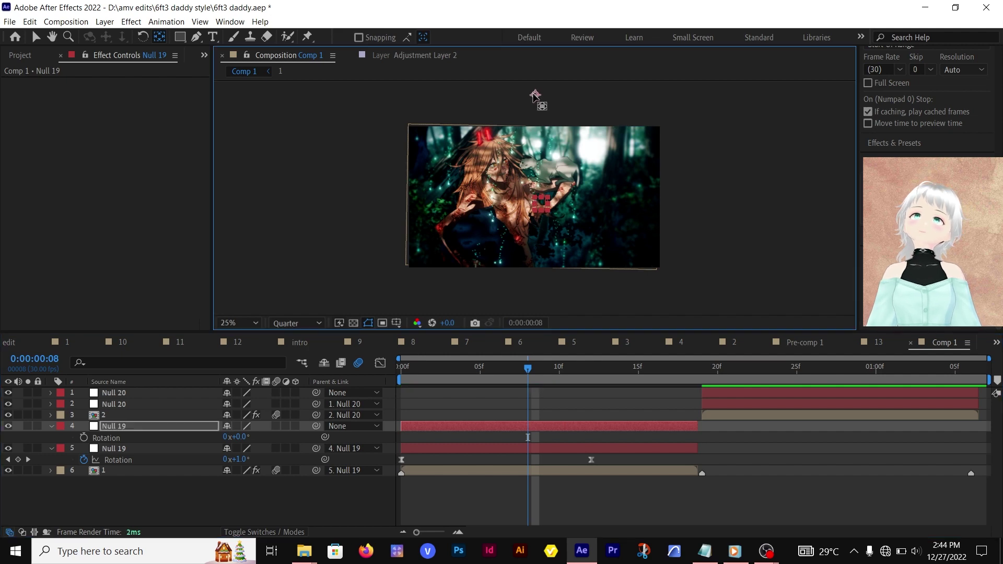
Step: Keyframe the upper Null 19's Rotation from 0° at 8f to -20° at the cut
{"action": "left_click", "coordinate": [84, 438]}
{"action": "left_click", "coordinate": [686, 368]}
{"action": "left_click", "coordinate": [239, 437]}
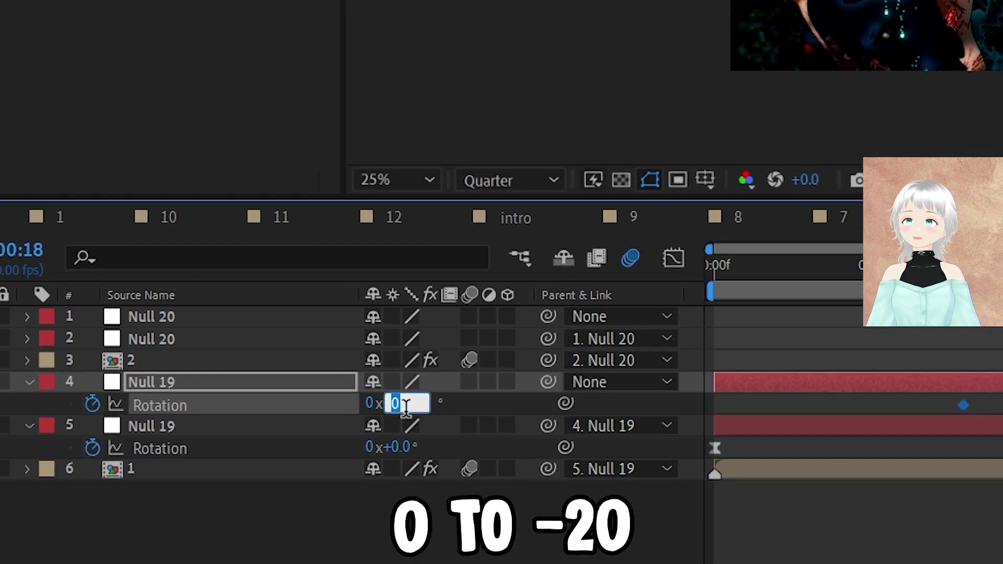
{"action": "type", "text": "-20"}
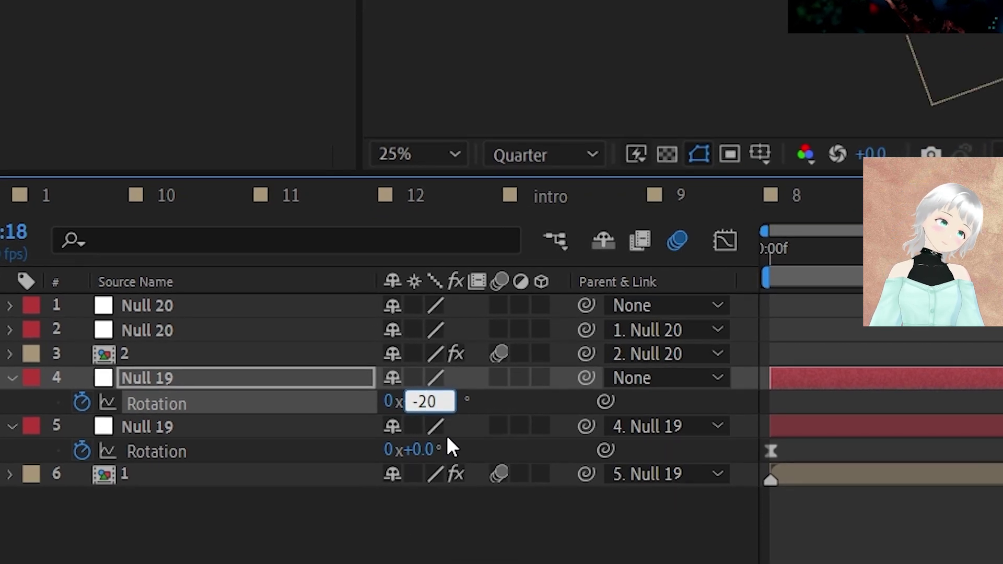
{"action": "key", "text": "Return"}
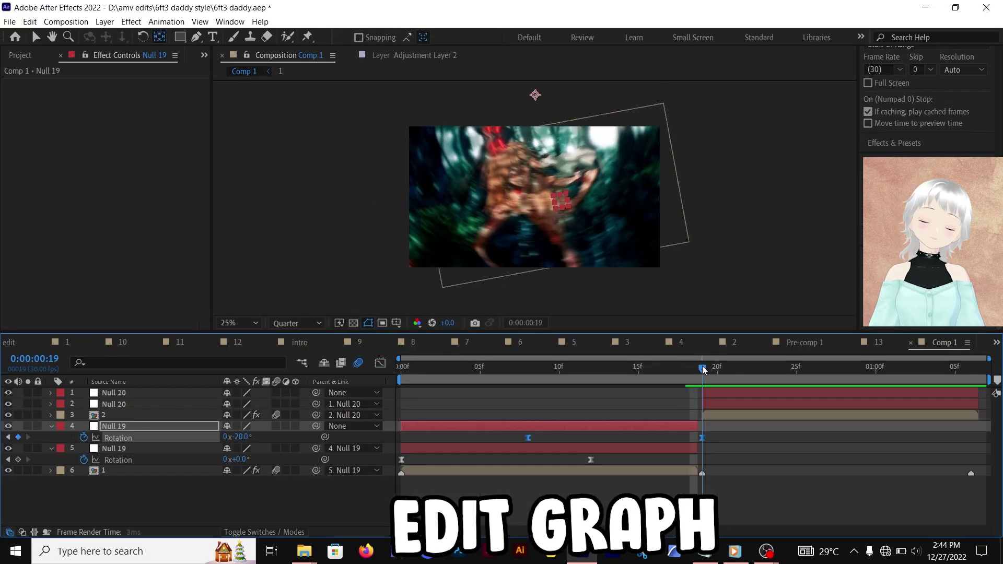
Step: Move Null 20's anchor point above the frame
{"action": "left_click", "coordinate": [762, 409]}
{"action": "left_click", "coordinate": [529, 154]}
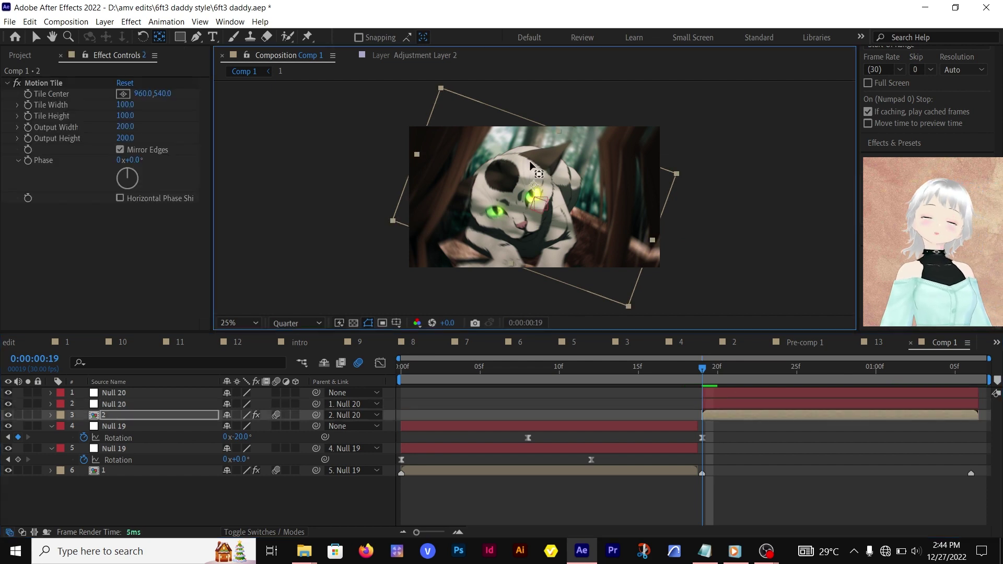
{"action": "left_click", "coordinate": [733, 403]}
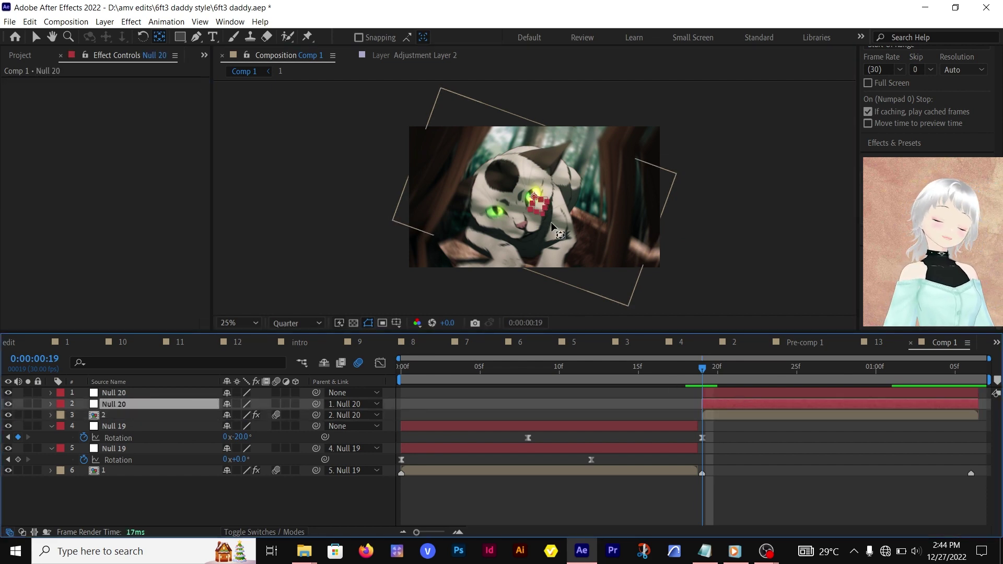
{"action": "left_click_drag", "start_coordinate": [534, 197], "coordinate": [536, 103]}
Step: Lift the top Null 20's anchor above the frame and paste Null 19's rotation keyframes at 25f
{"action": "left_click", "coordinate": [732, 392]}
{"action": "left_click_drag", "start_coordinate": [530, 198], "coordinate": [531, 171]}
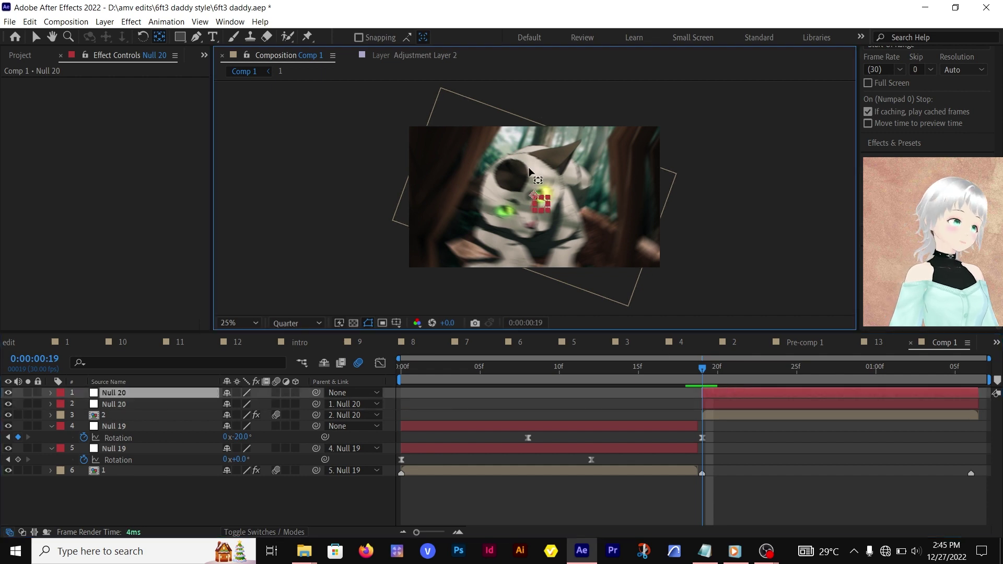
{"action": "left_click", "coordinate": [805, 374]}
{"action": "left_click", "coordinate": [136, 441]}
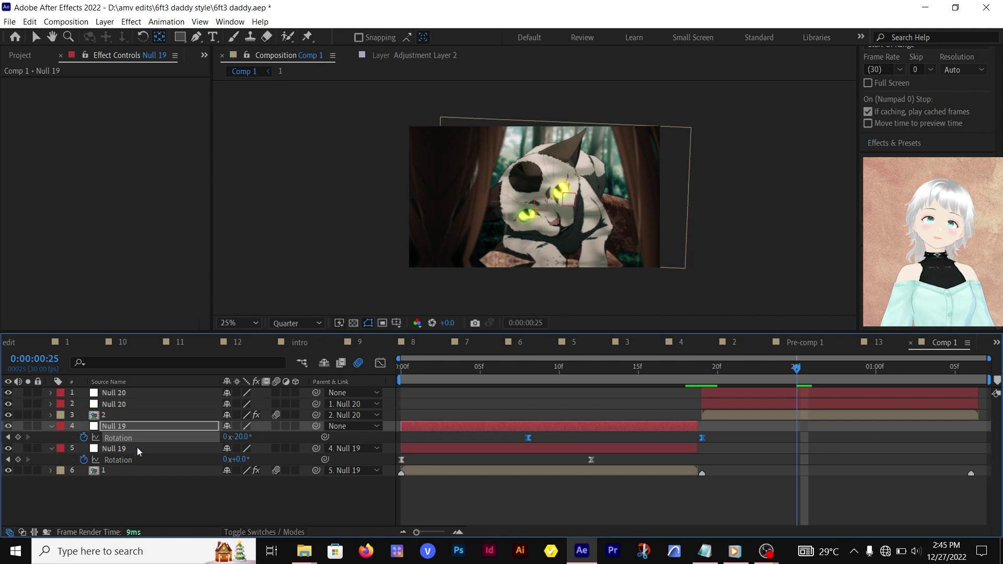
{"action": "left_click", "coordinate": [808, 391]}
{"action": "key", "text": "ctrl+v"}
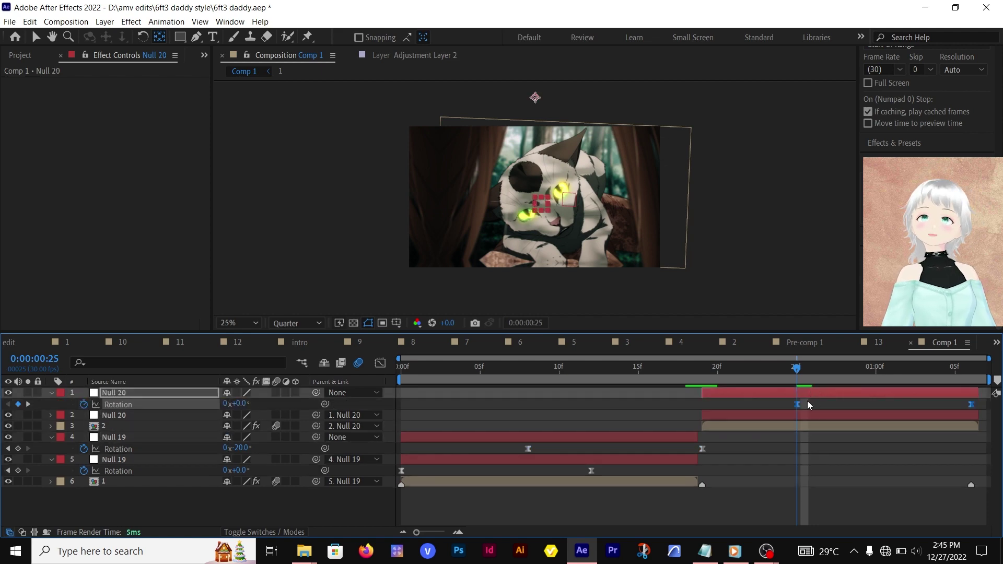
{"action": "left_click", "coordinate": [809, 416]}
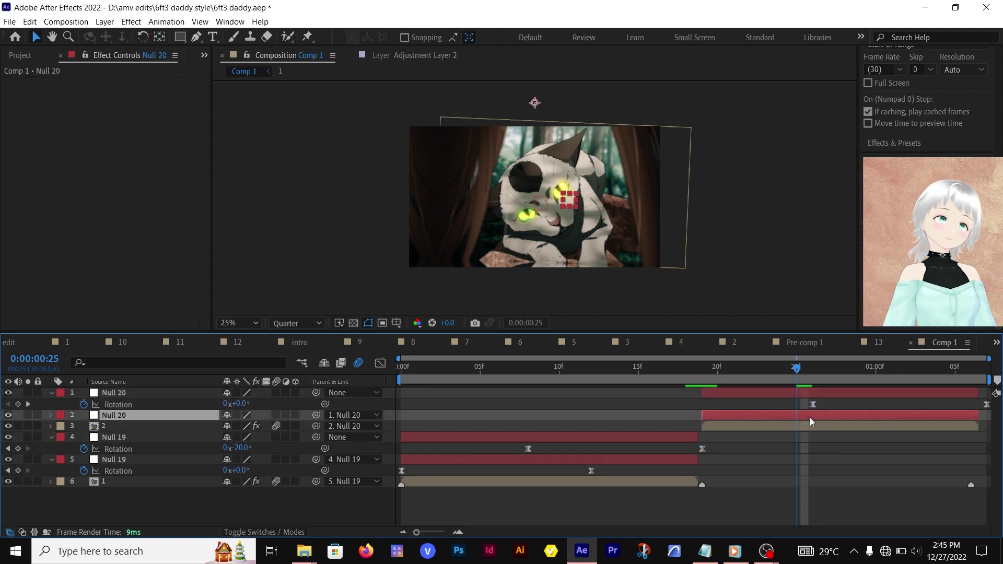